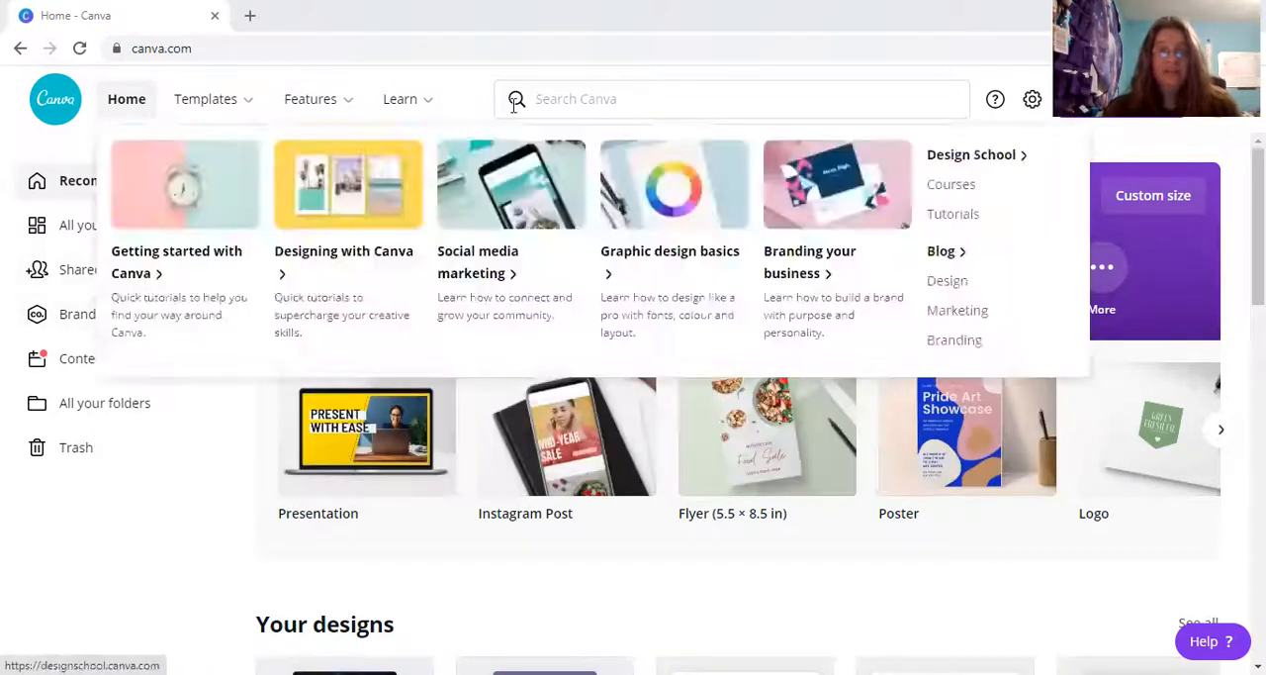
Search the templates for social media and create a blank Social Media design.
click(582, 91)
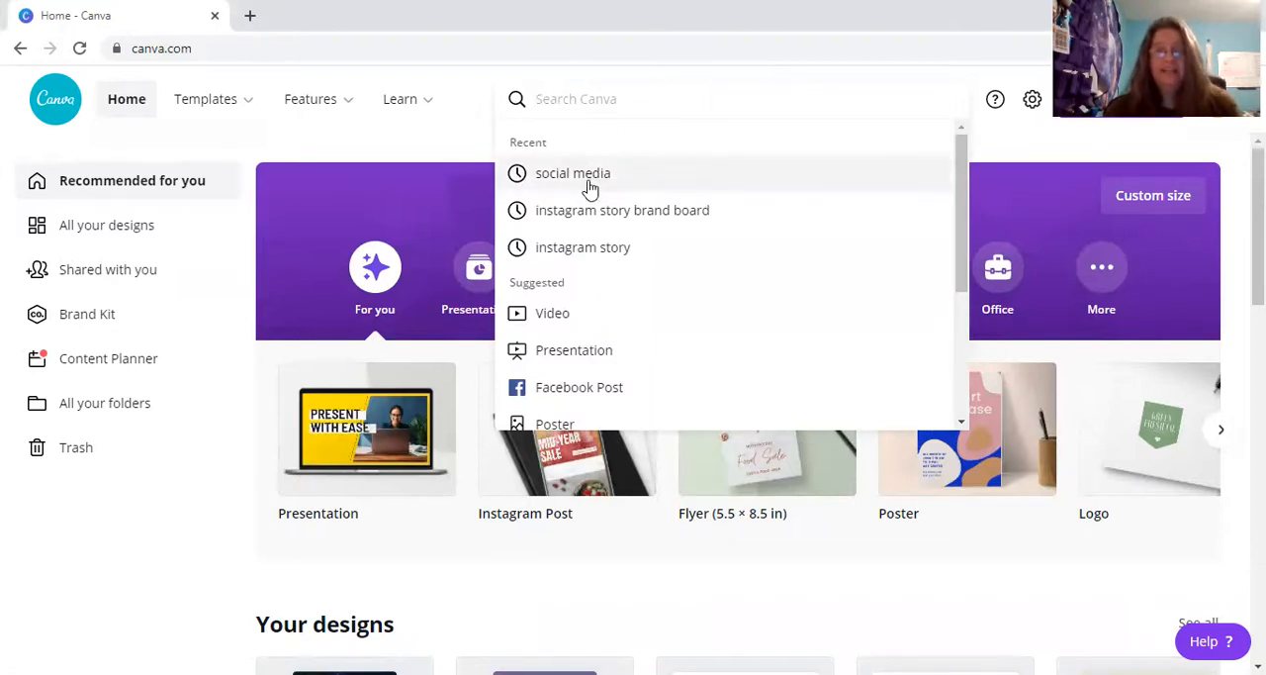
click(589, 188)
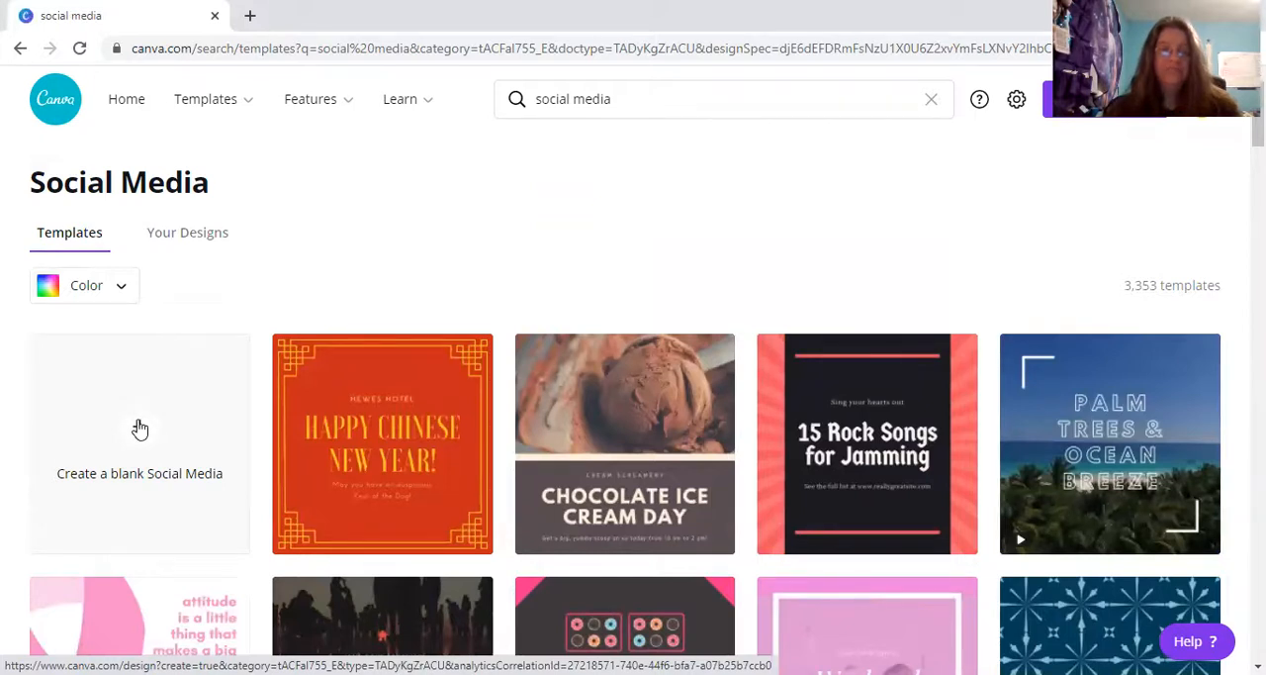
click(139, 428)
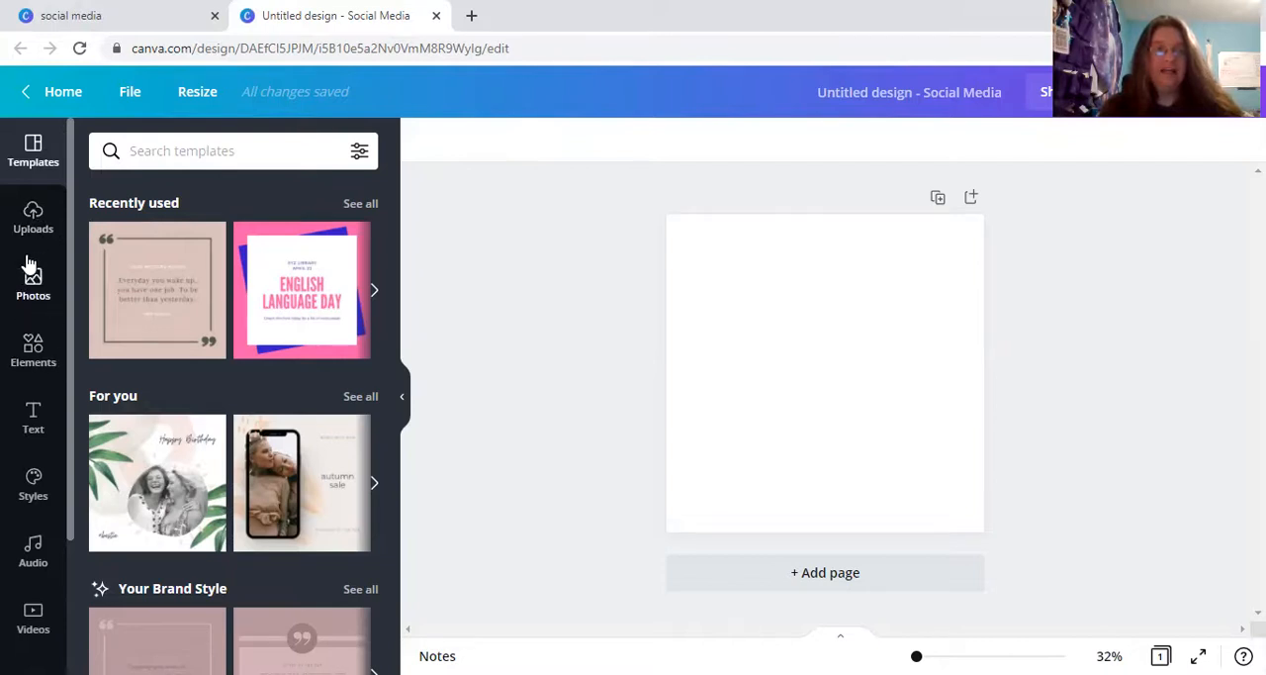
click(32, 216)
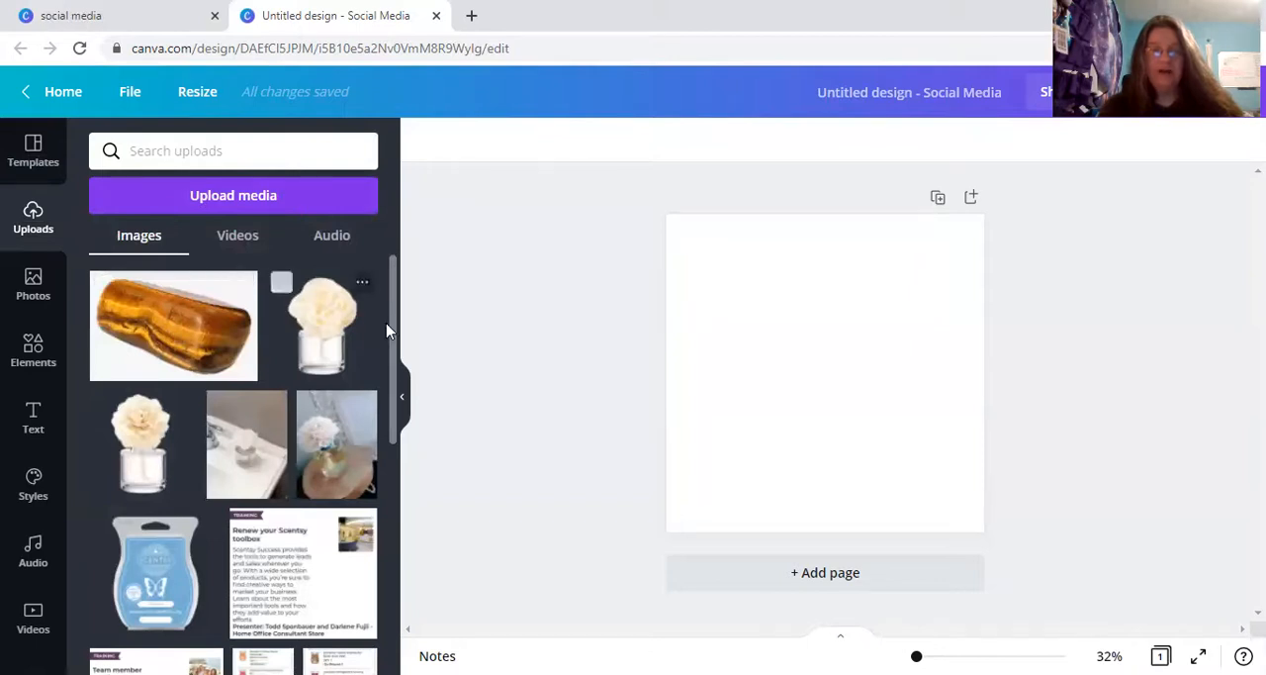
drag(395, 337, 416, 393)
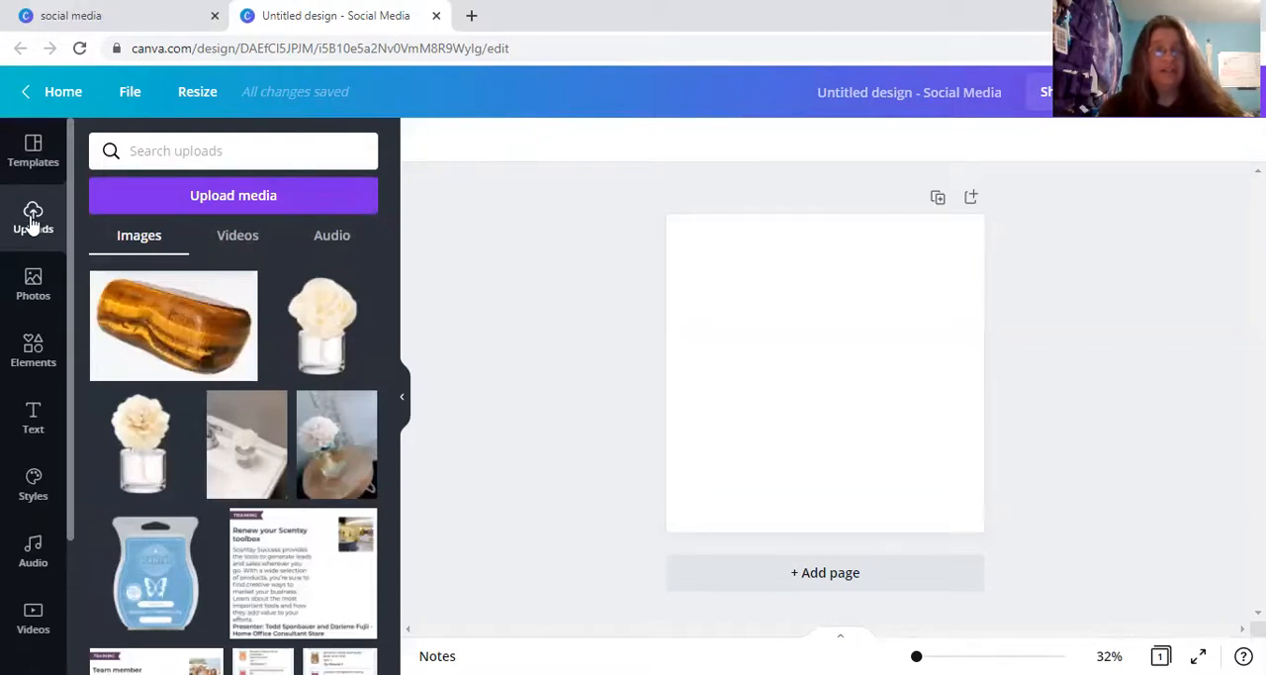
Search the photo library for "galaxy" and add the free blue-purple starry sky photo to the page.
click(33, 280)
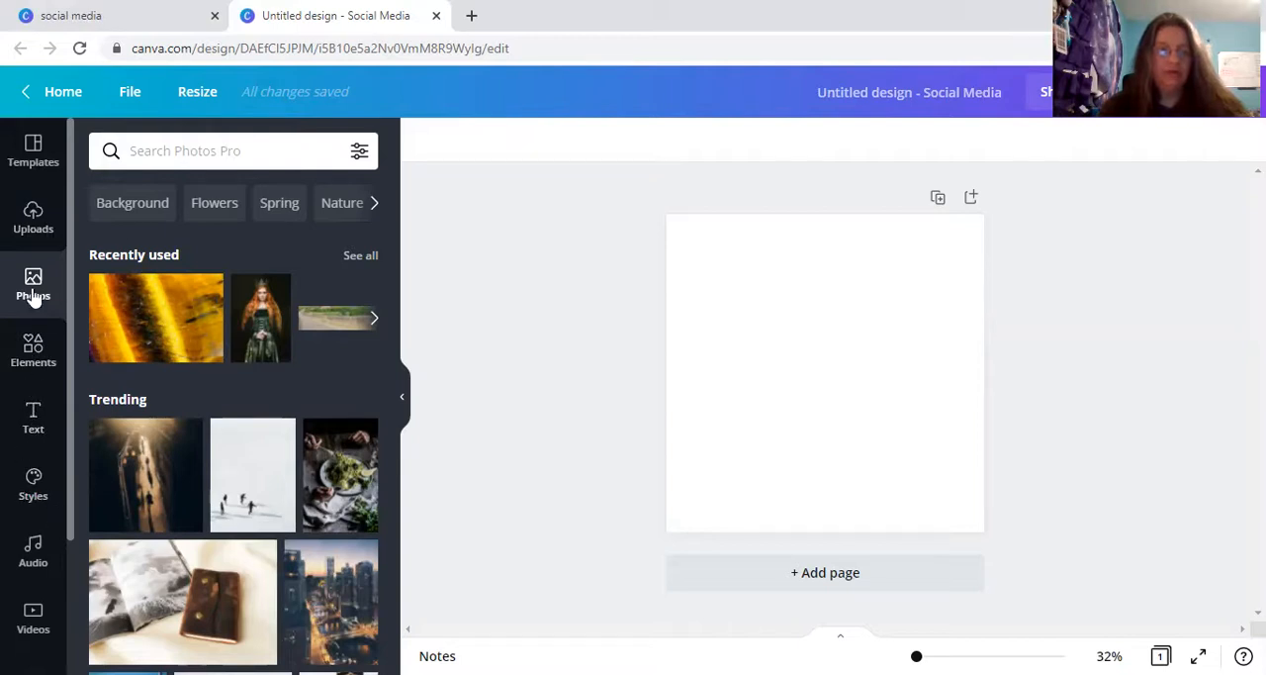
click(185, 151)
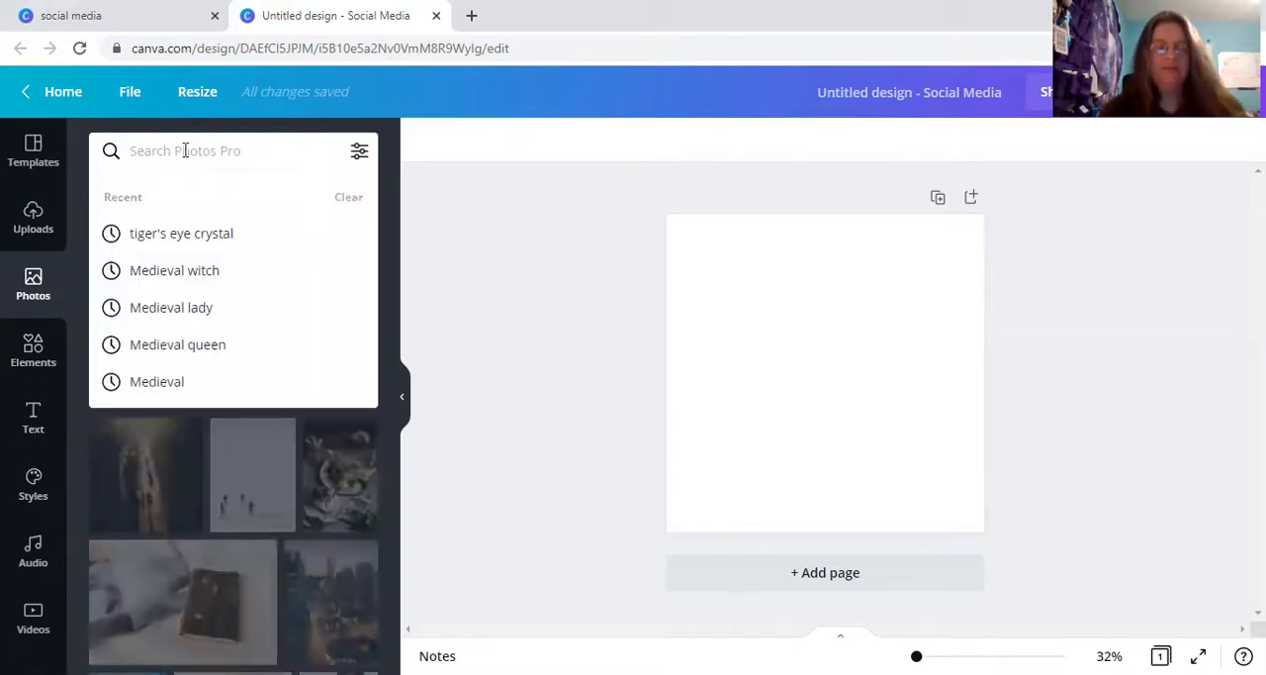
text(gala)
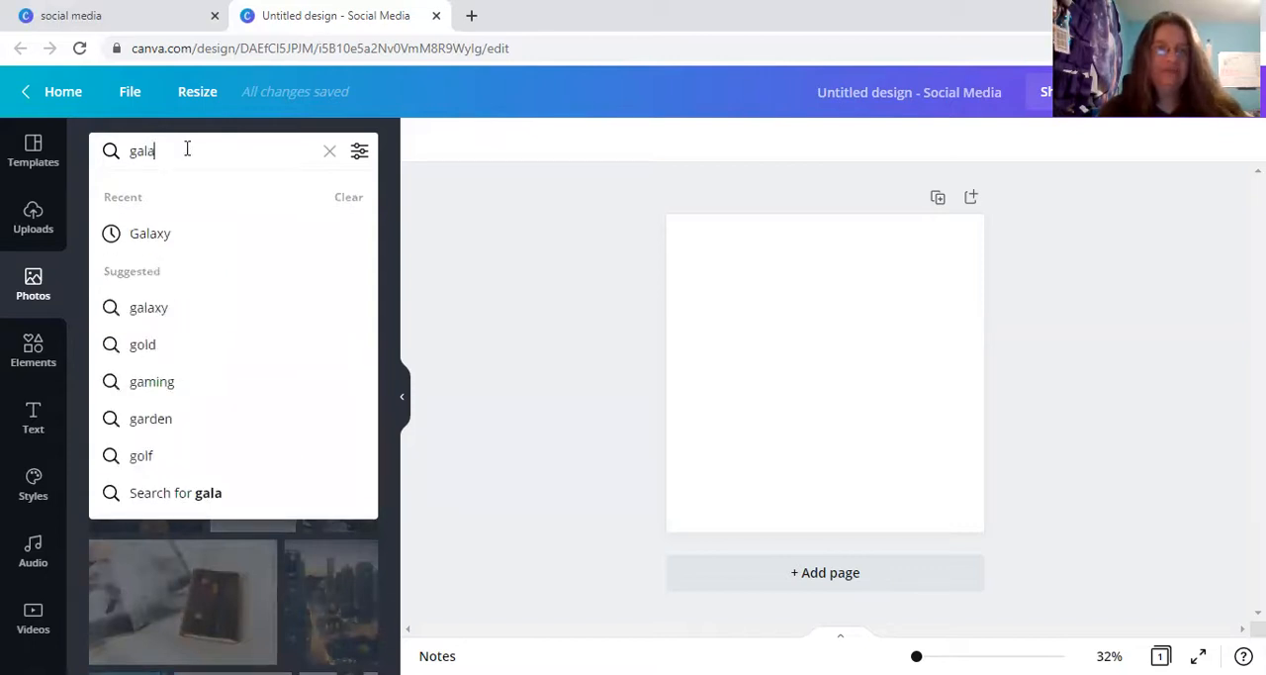
text(xy)
key(Return)
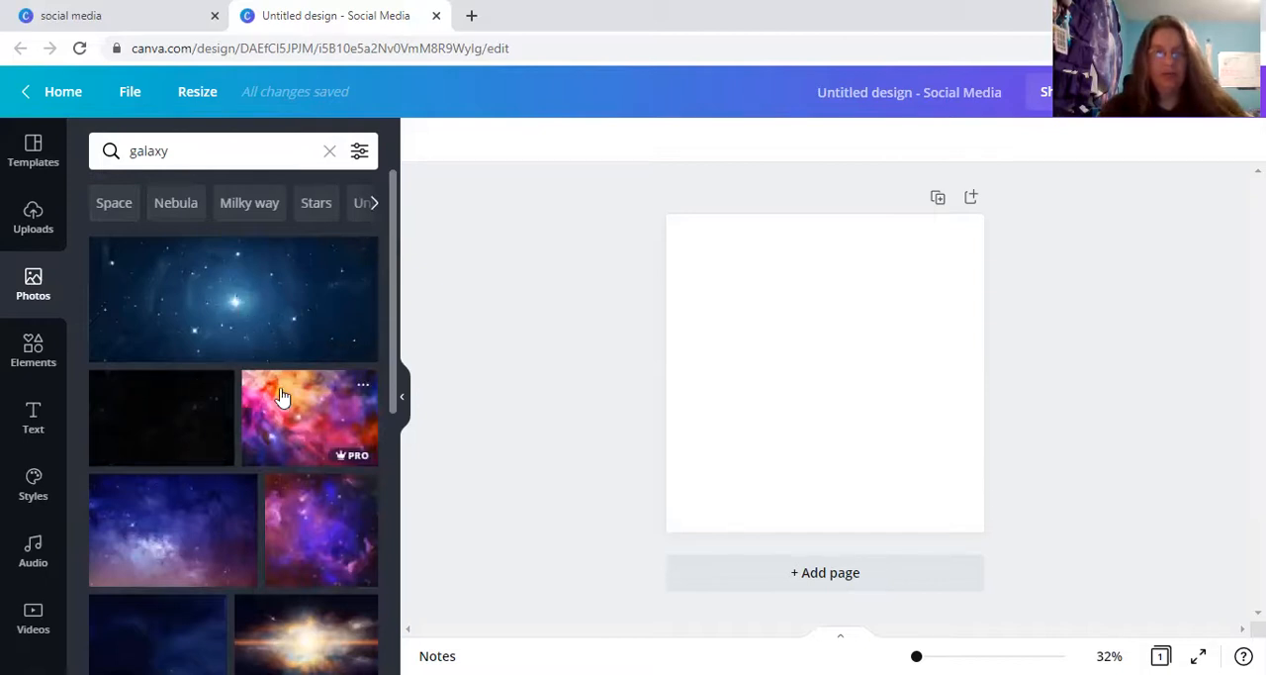
drag(392, 317, 392, 354)
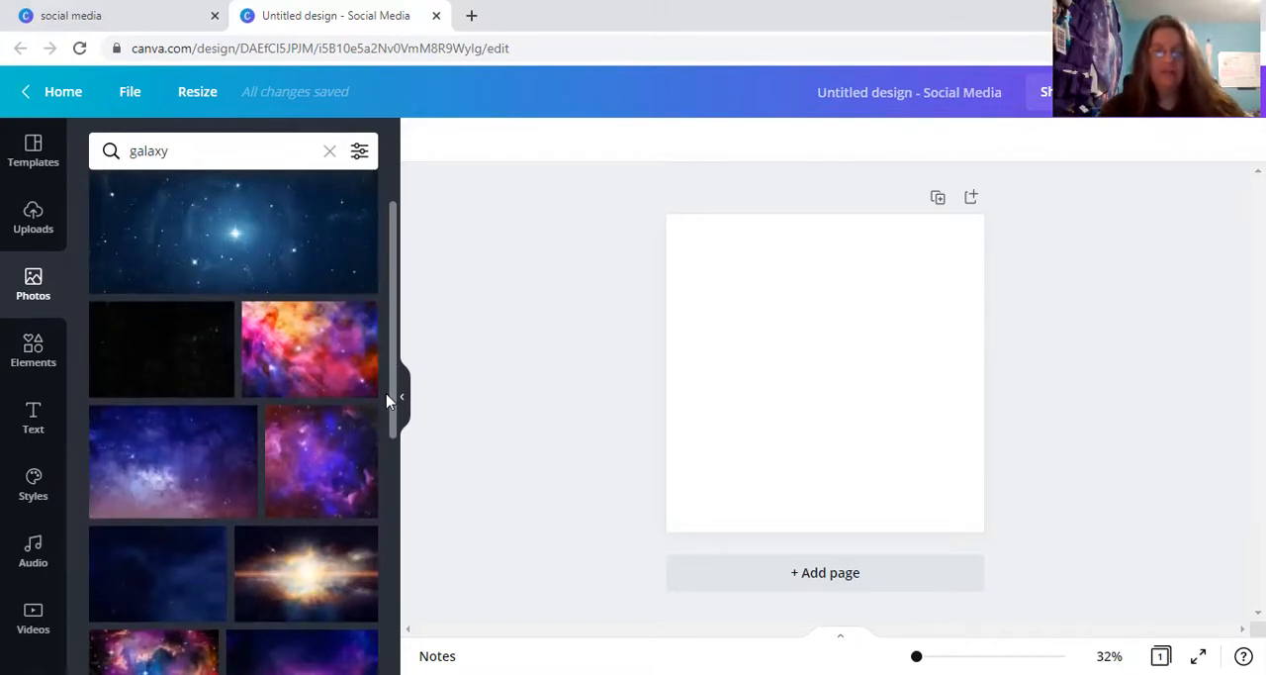
scroll(396, 410, down, 2)
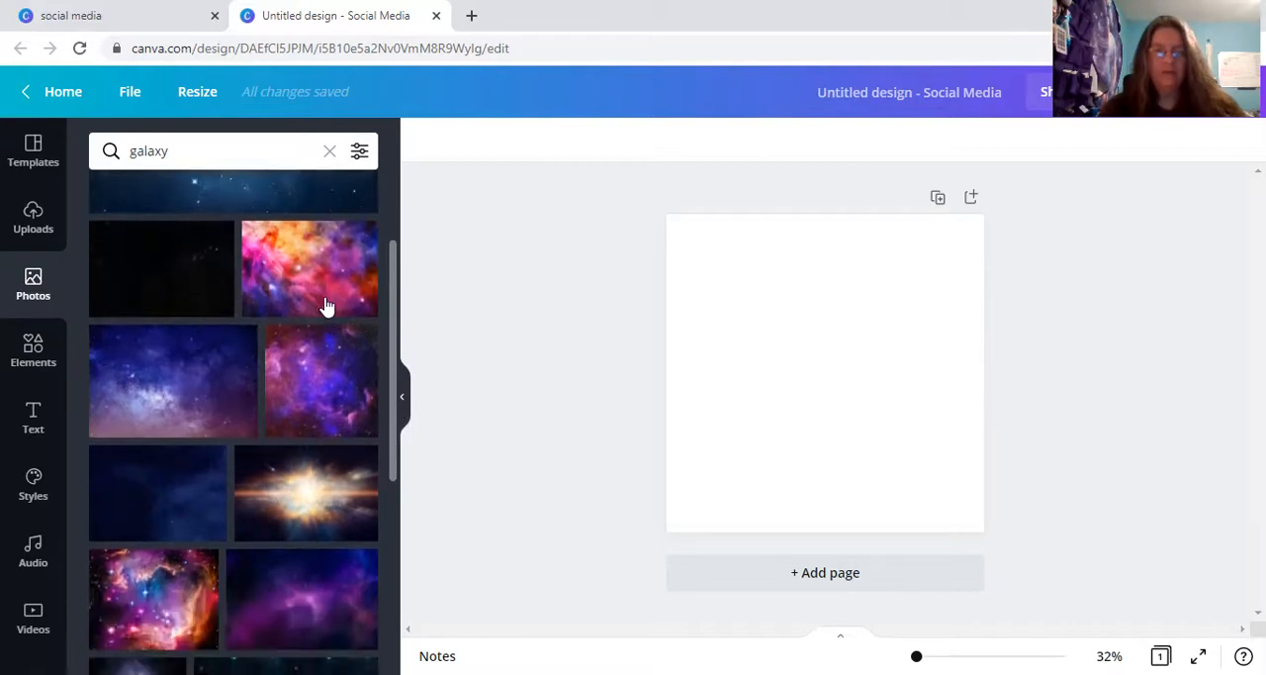
click(195, 375)
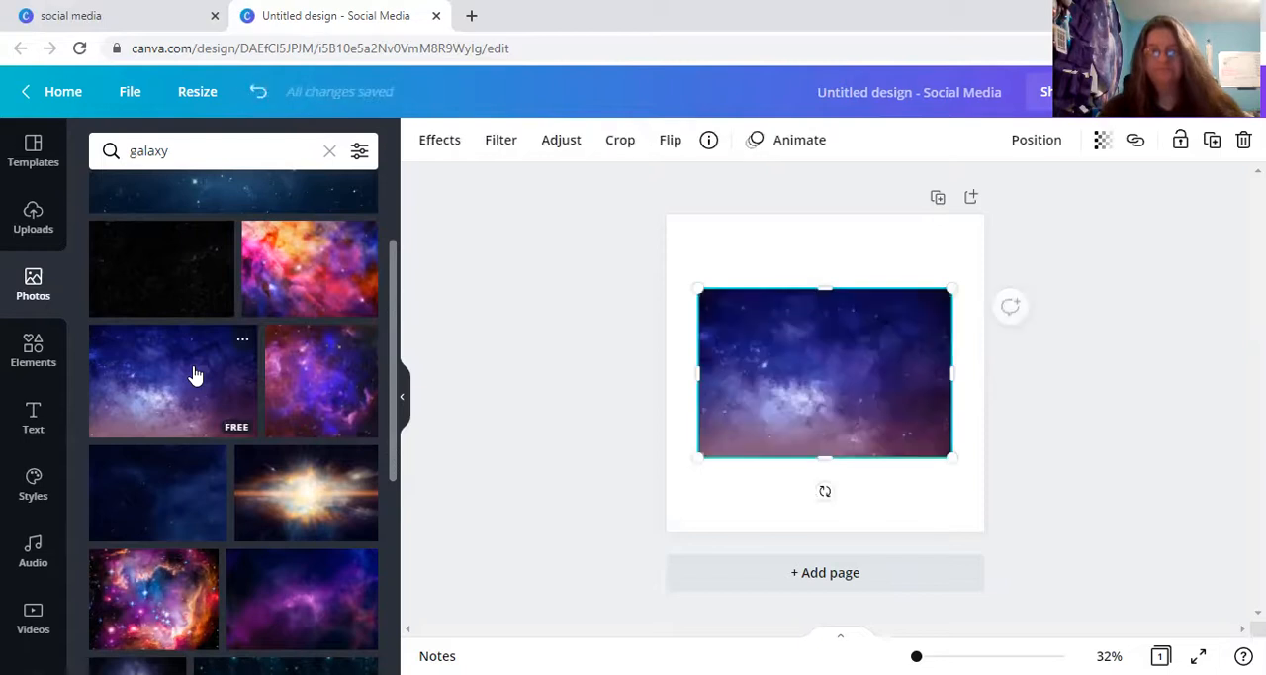
Stretch the galaxy photo on all four sides so it fills the whole square page.
drag(698, 373, 666, 373)
drag(954, 371, 985, 371)
drag(831, 291, 817, 213)
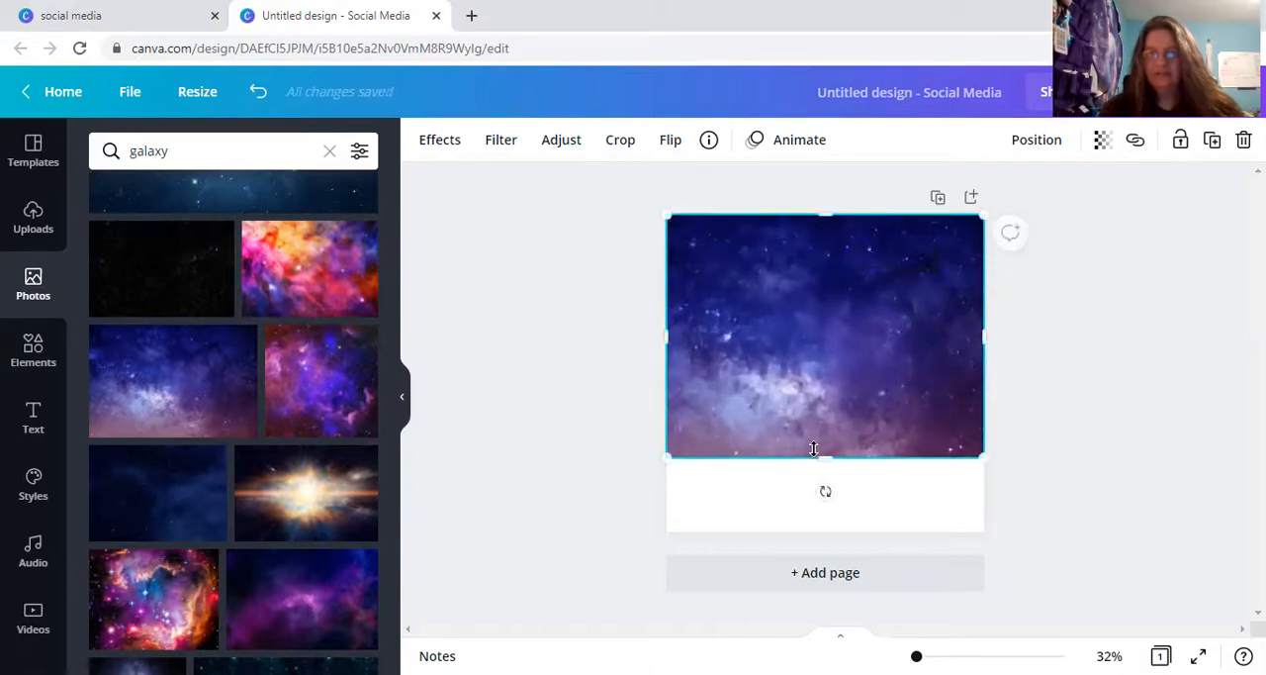
drag(821, 457, 822, 531)
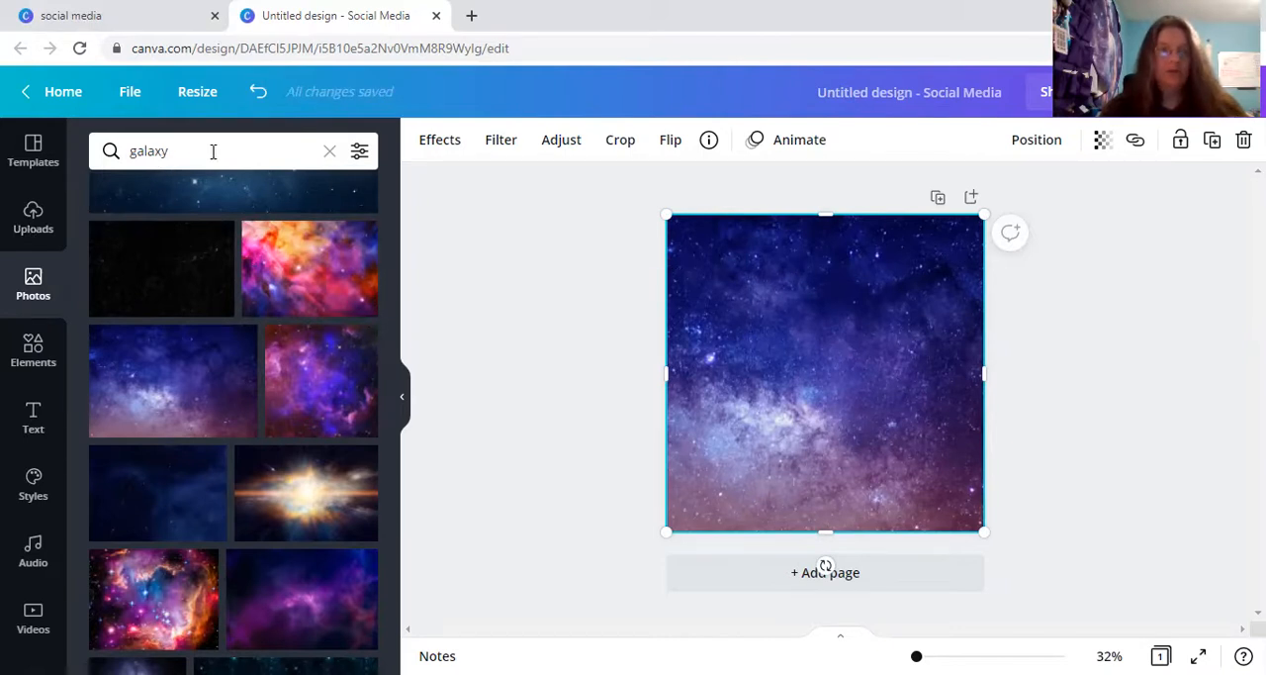
Add a subheading text box over the galaxy background and enlarge its text to size 79.
click(29, 406)
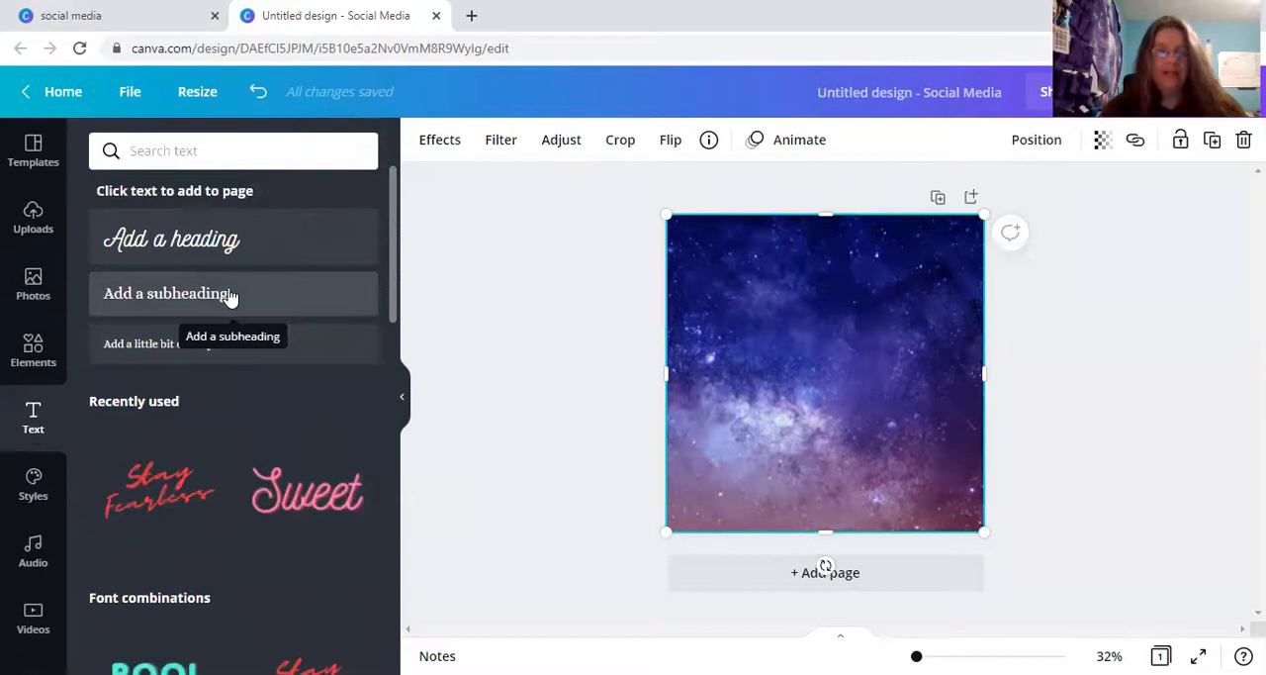
click(230, 297)
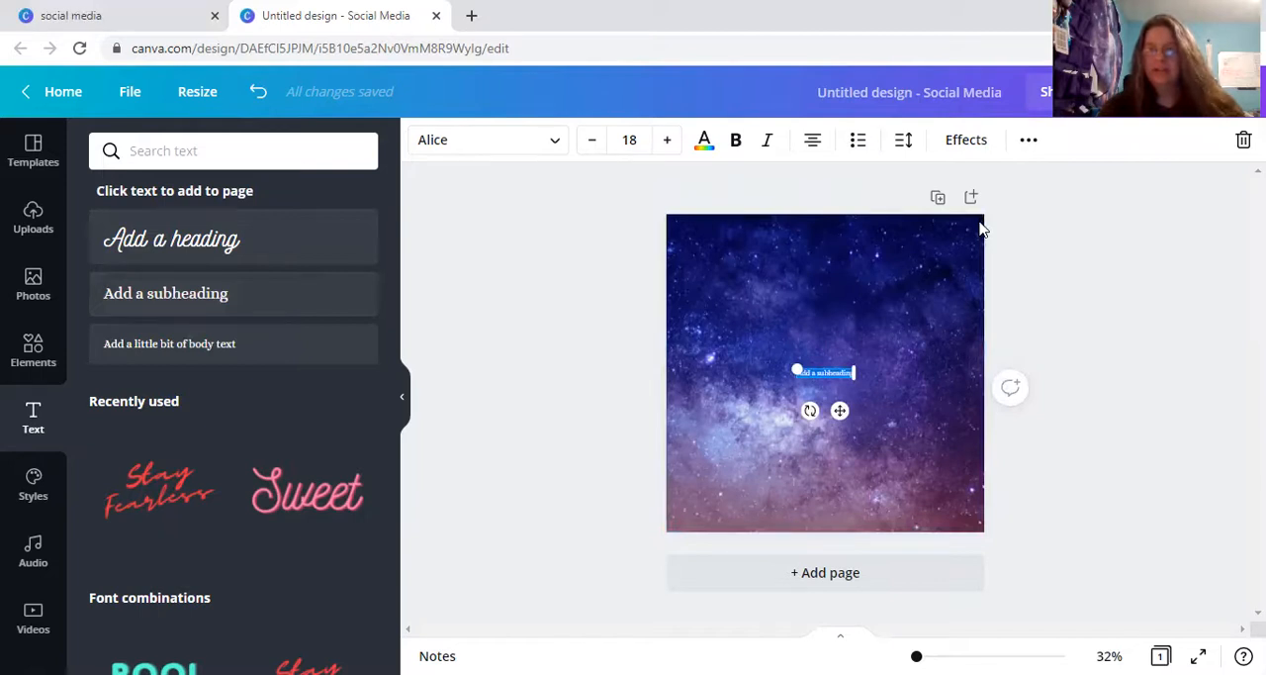
key(Delete)
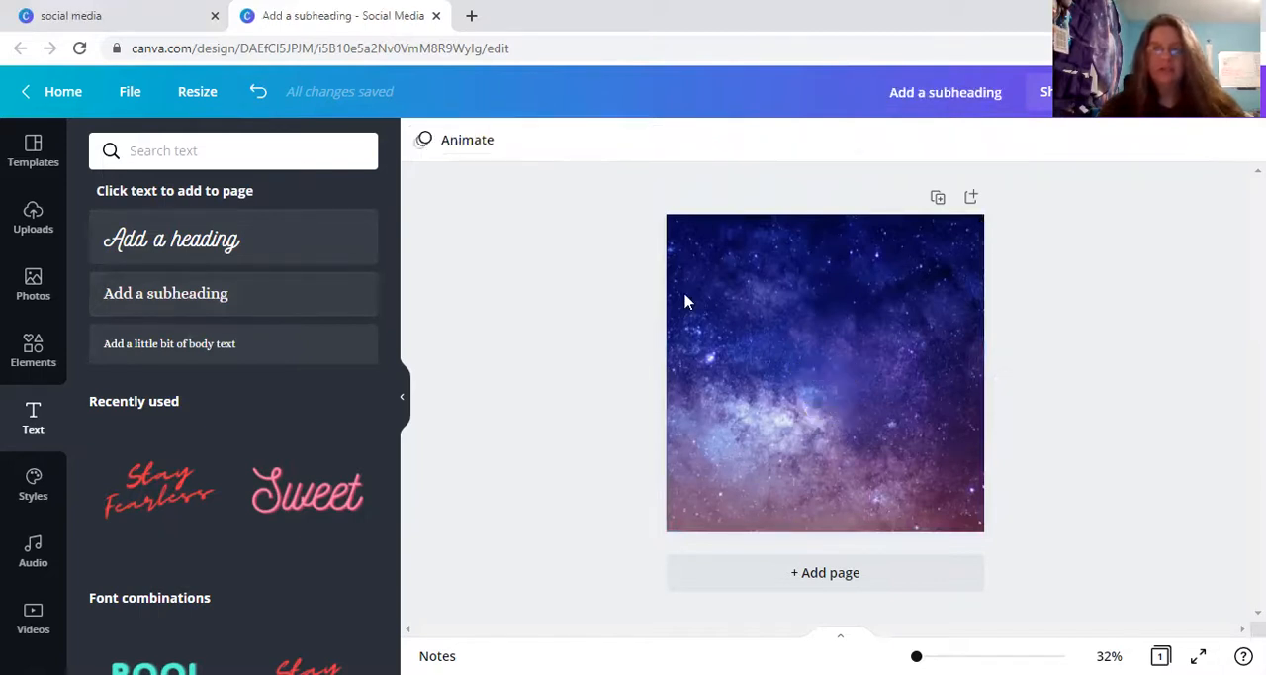
click(234, 291)
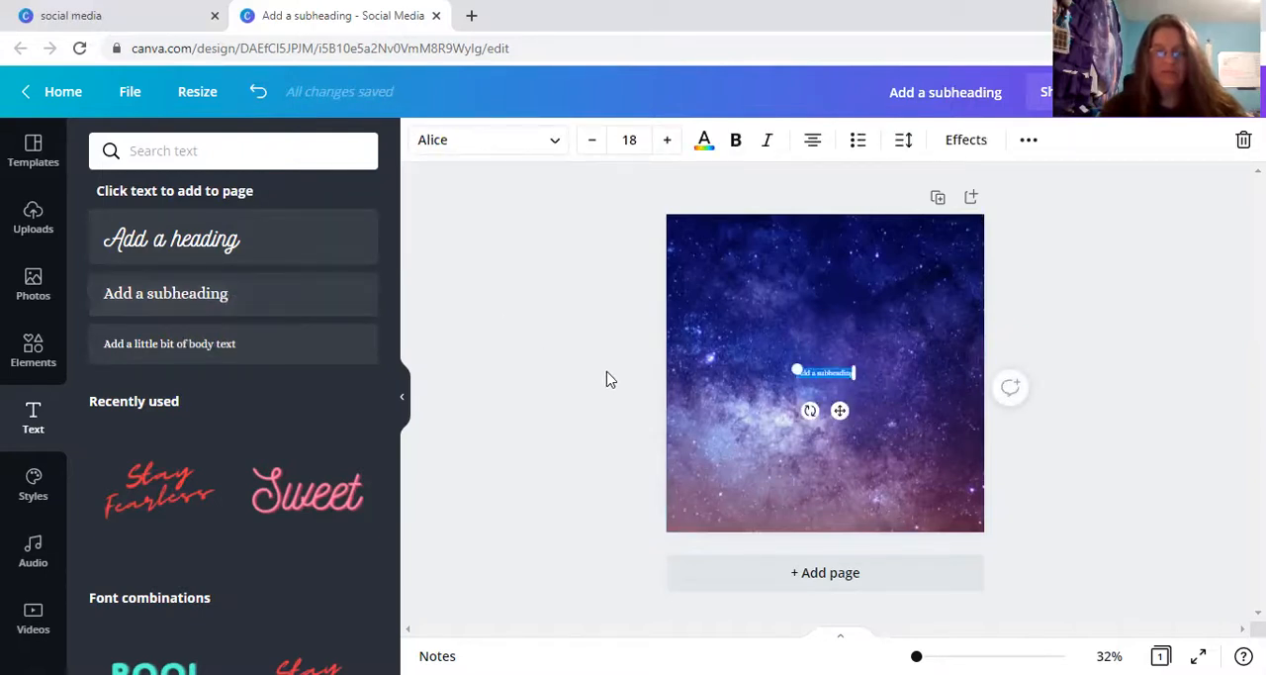
drag(783, 365, 680, 338)
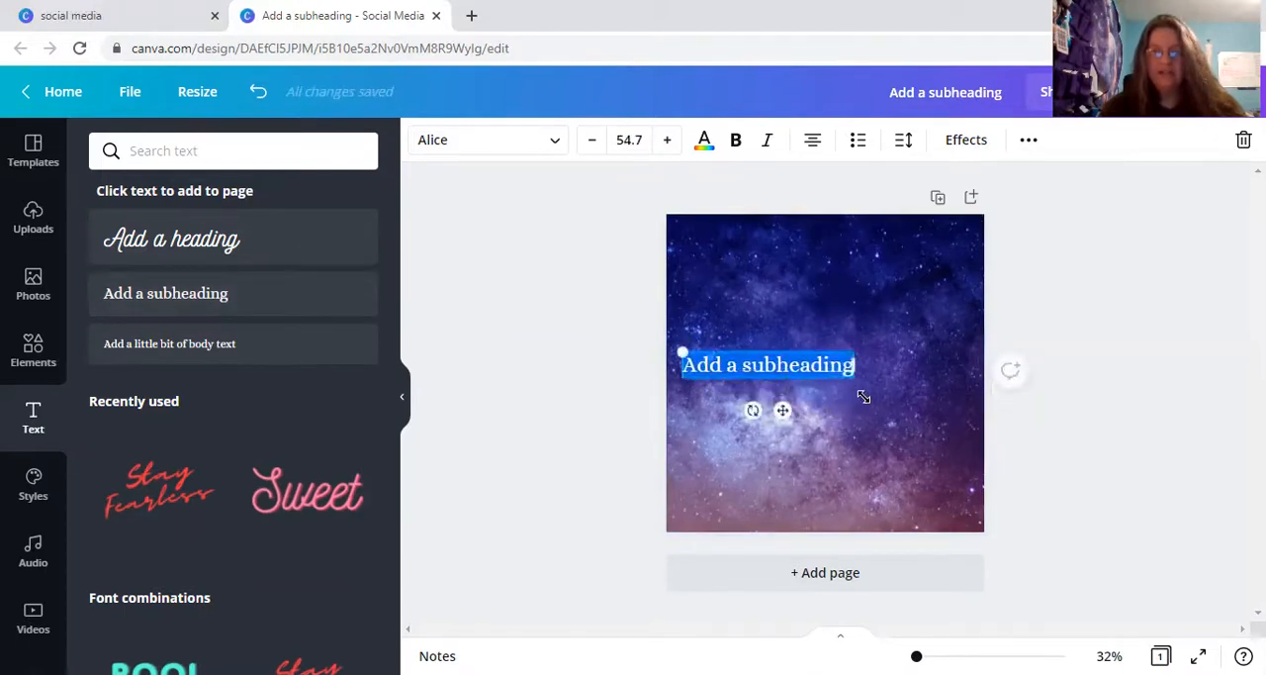
drag(853, 369, 928, 382)
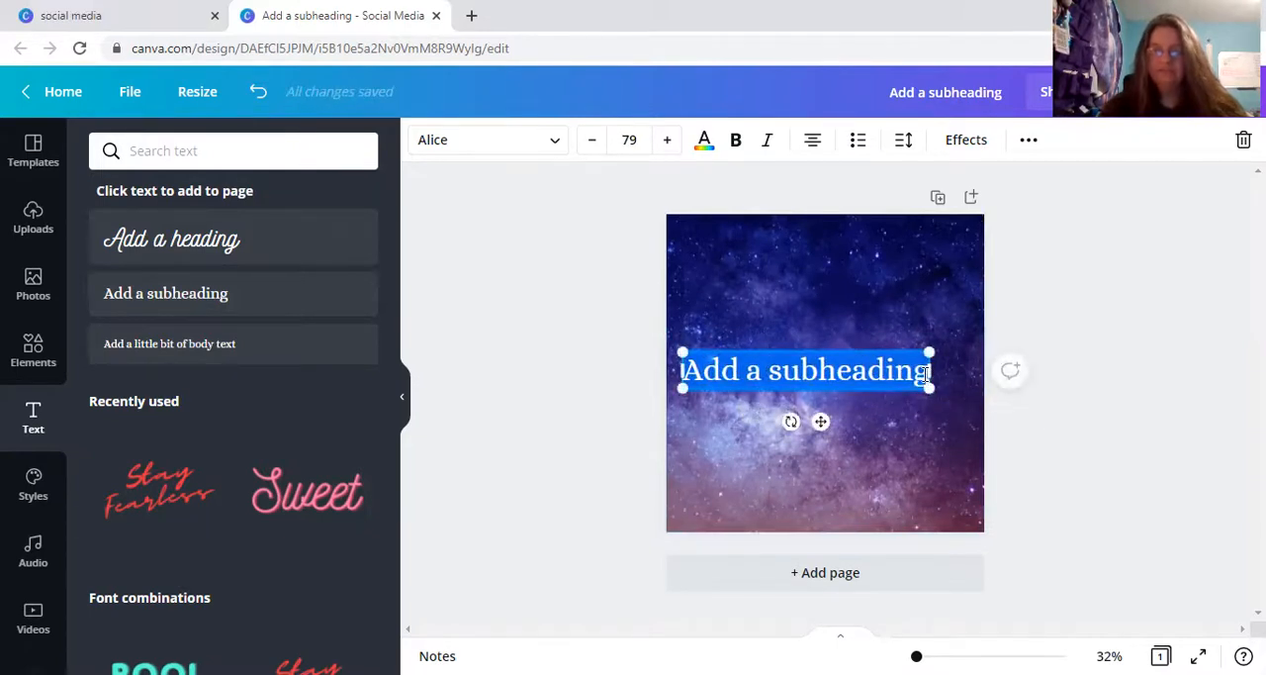
Replace the subheading's placeholder text with "Gemini 6 Pack".
drag(926, 374, 923, 374)
key(BackSpace)
key(BackSpace)
key(BackSpace)
key(BackSpace)
key(BackSpace)
key(BackSpace)
key(BackSpace)
key(BackSpace)
key(BackSpace)
key(BackSpace)
key(BackSpace)
key(BackSpace)
key(BackSpace)
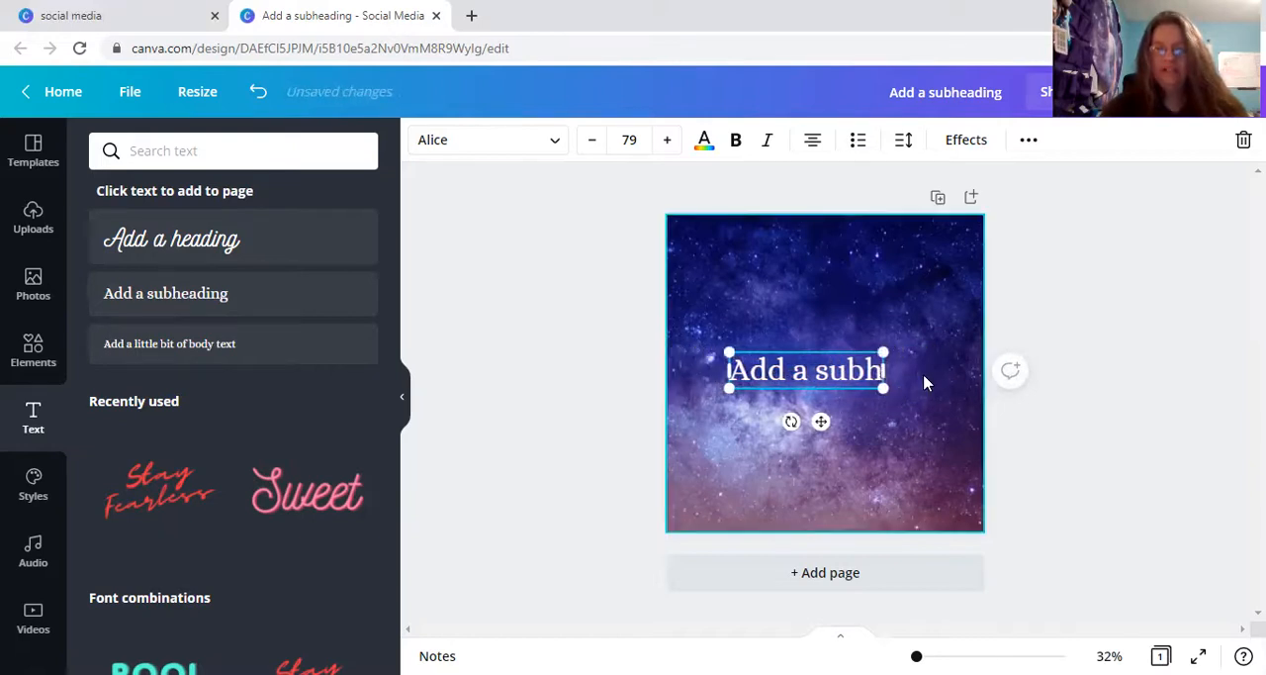
key(BackSpace)
text(Gemini 6 pack)
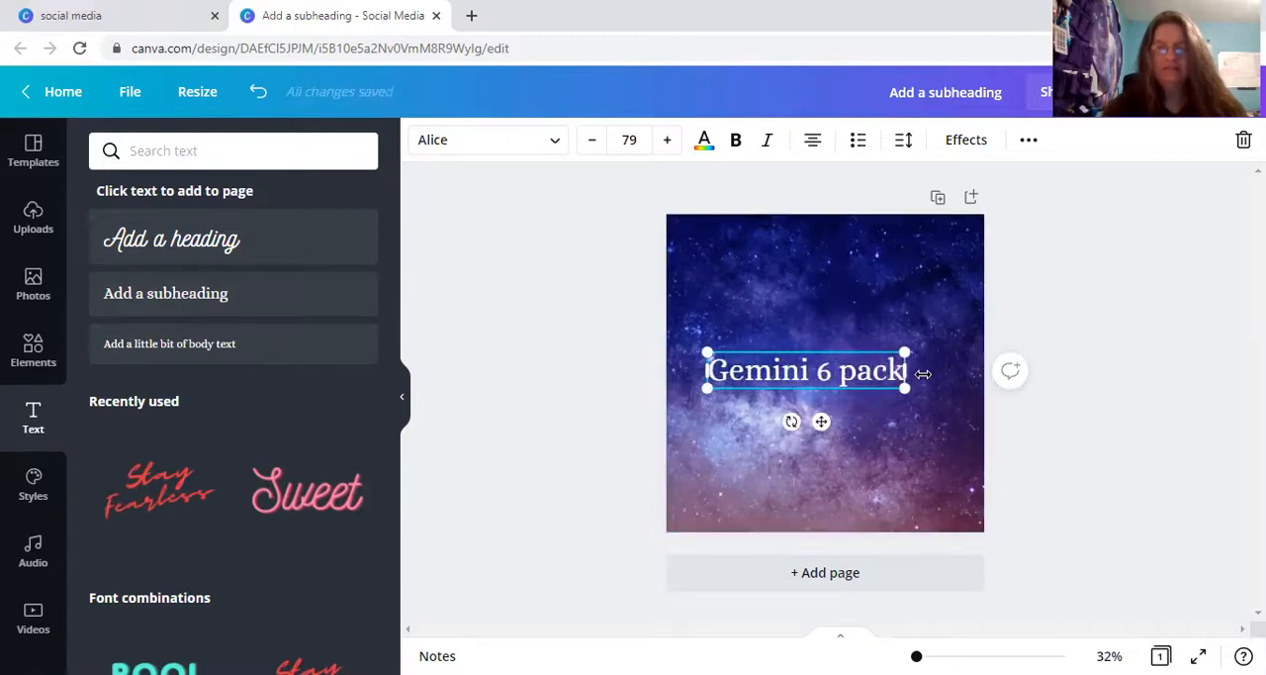
key(BackSpace)
key(BackSpace)
key(BackSpace)
key(BackSpace)
text(Pack)
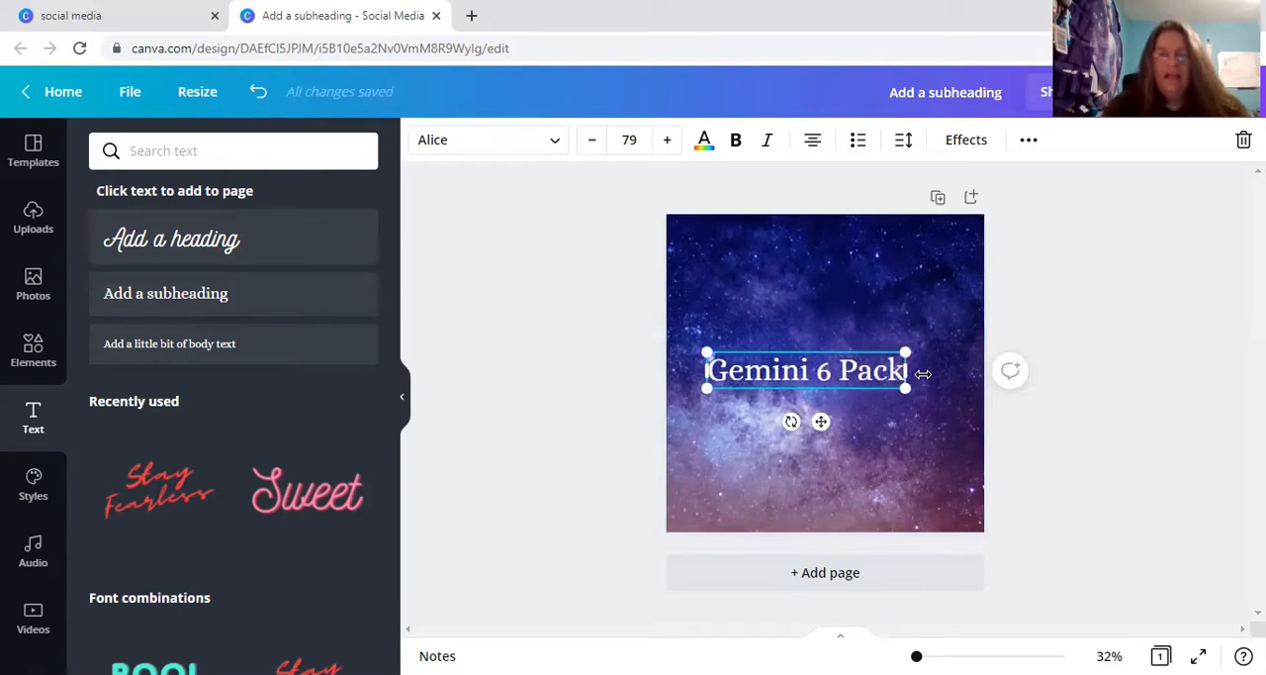
Try the fonts Crimson Pro Bold and Nickainley on the "Gemini 6 Pack" text and settle on Anton.
click(560, 153)
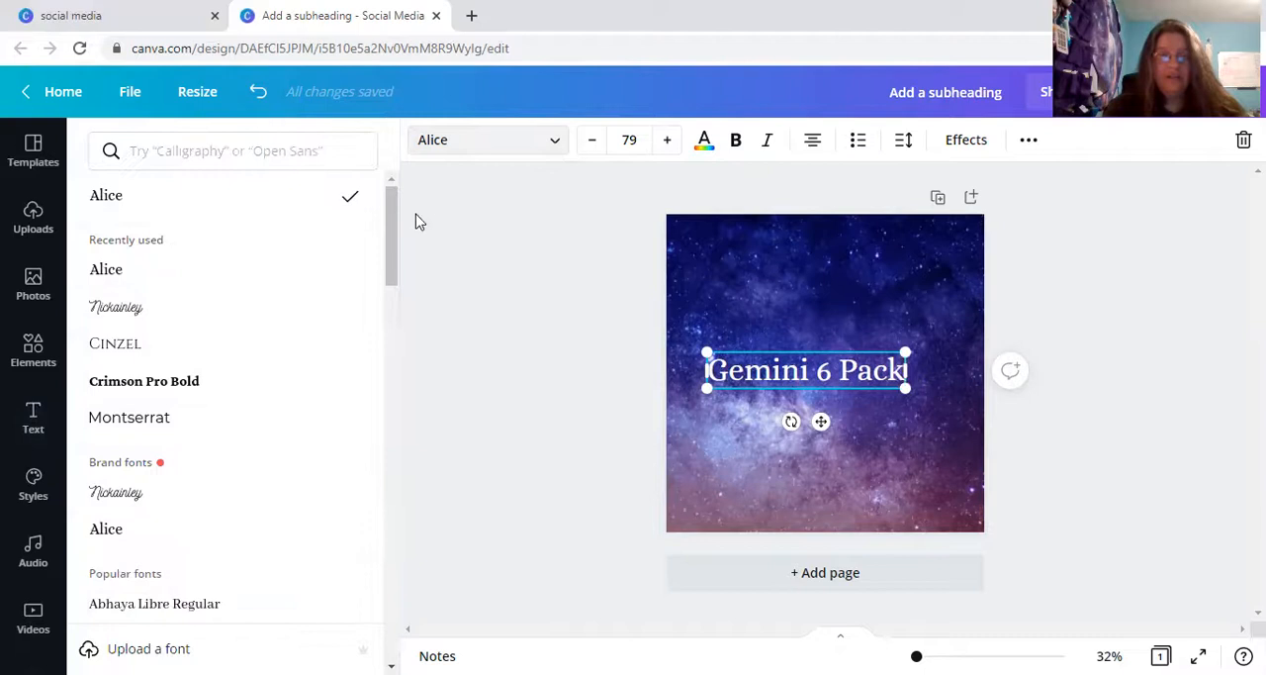
mouse_move(393, 226)
mouse_down()
mouse_move(389, 284)
mouse_move(388, 246)
mouse_up()
click(234, 248)
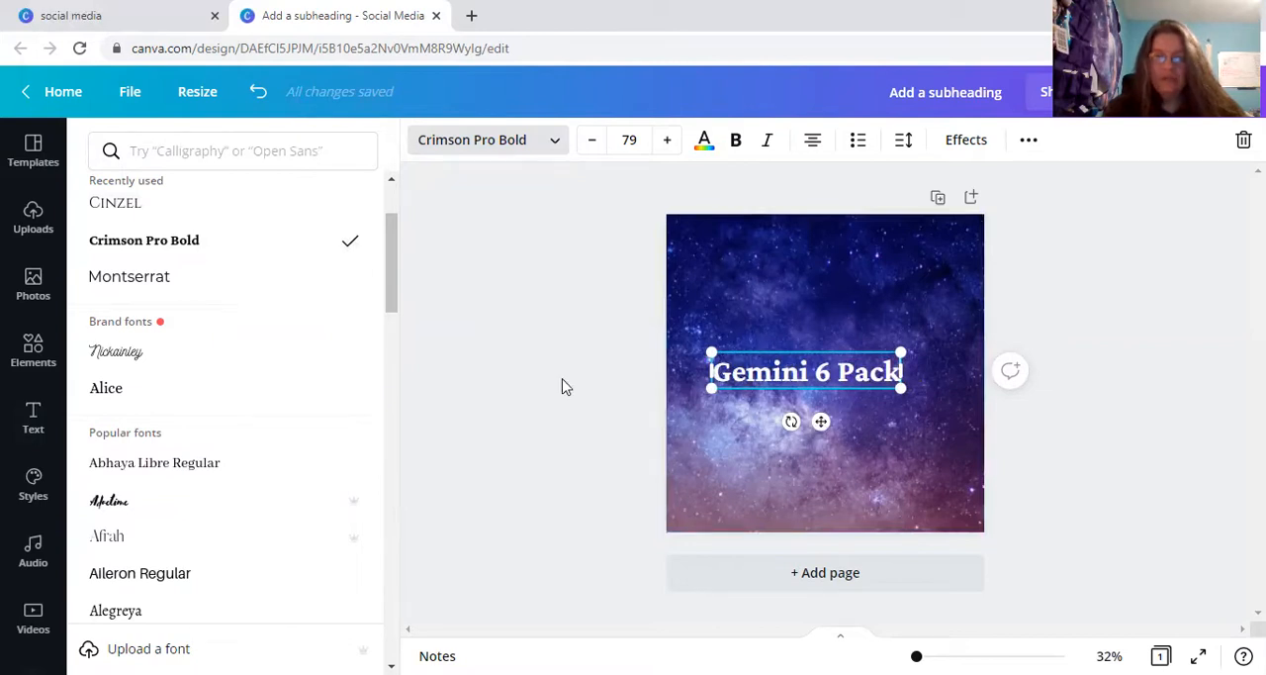
click(230, 372)
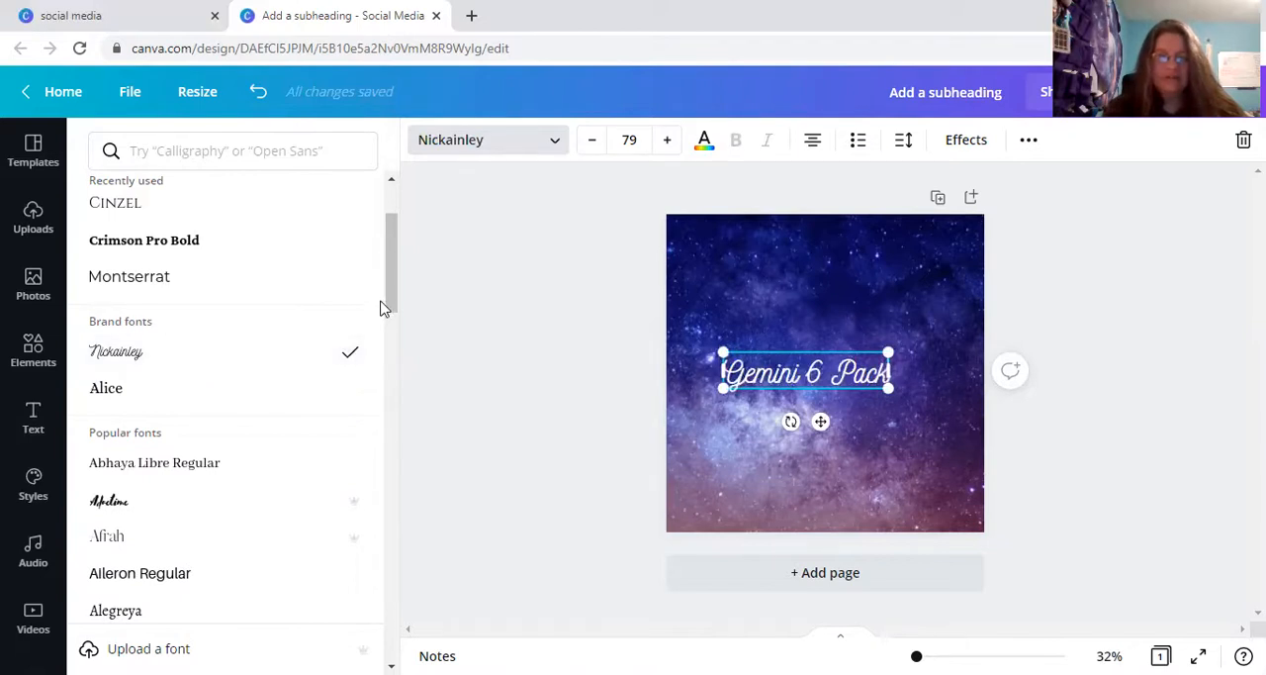
drag(393, 305, 404, 395)
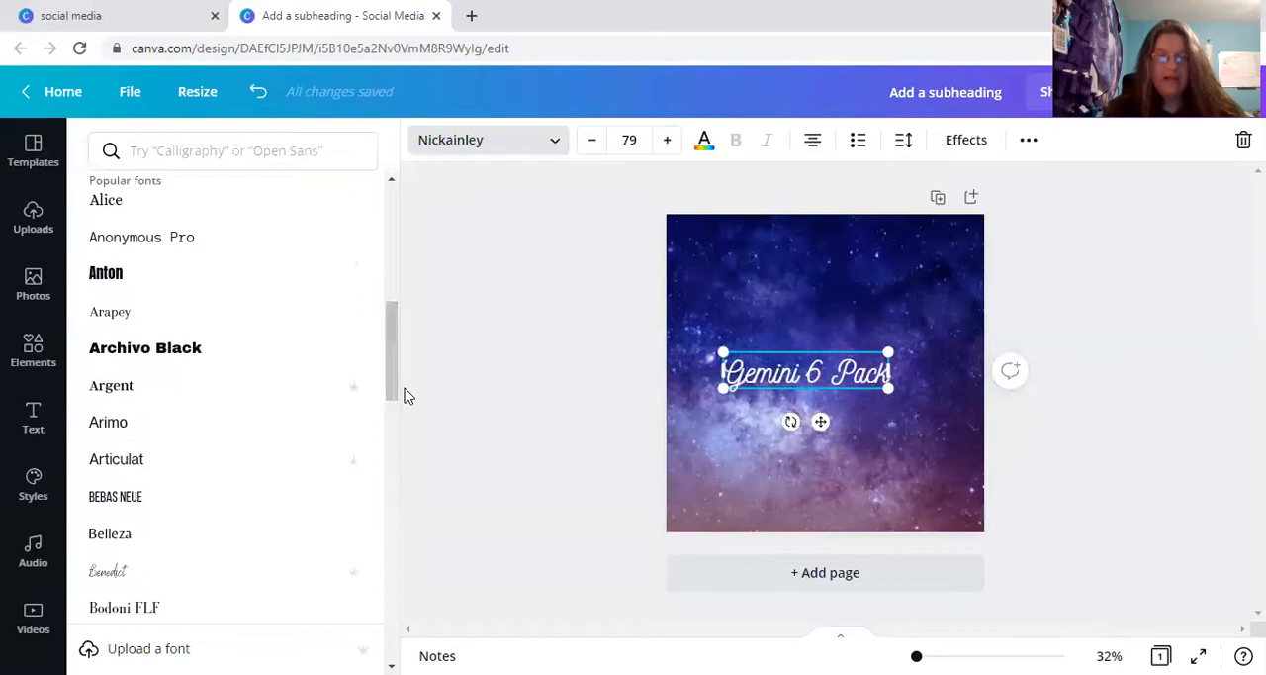
click(158, 288)
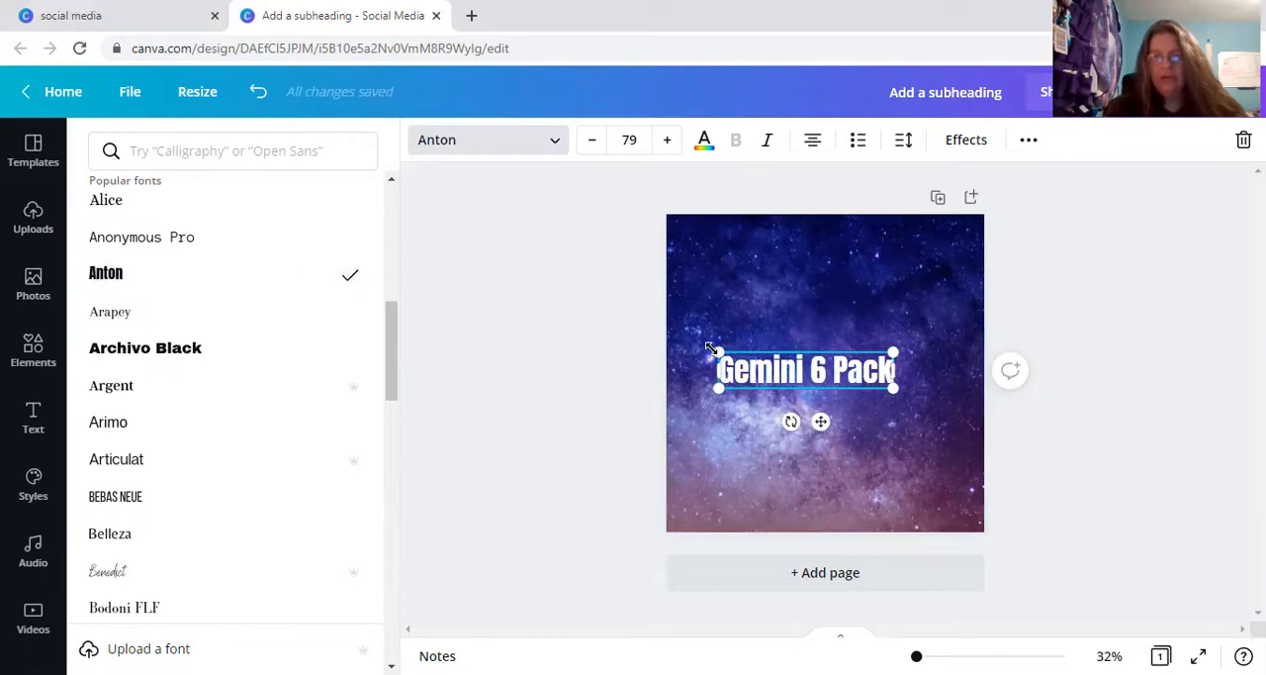
Enlarge the "Gemini 6 Pack" text to about size 95.8 and move it to the top centre of the page.
drag(712, 344, 681, 345)
drag(801, 420, 842, 314)
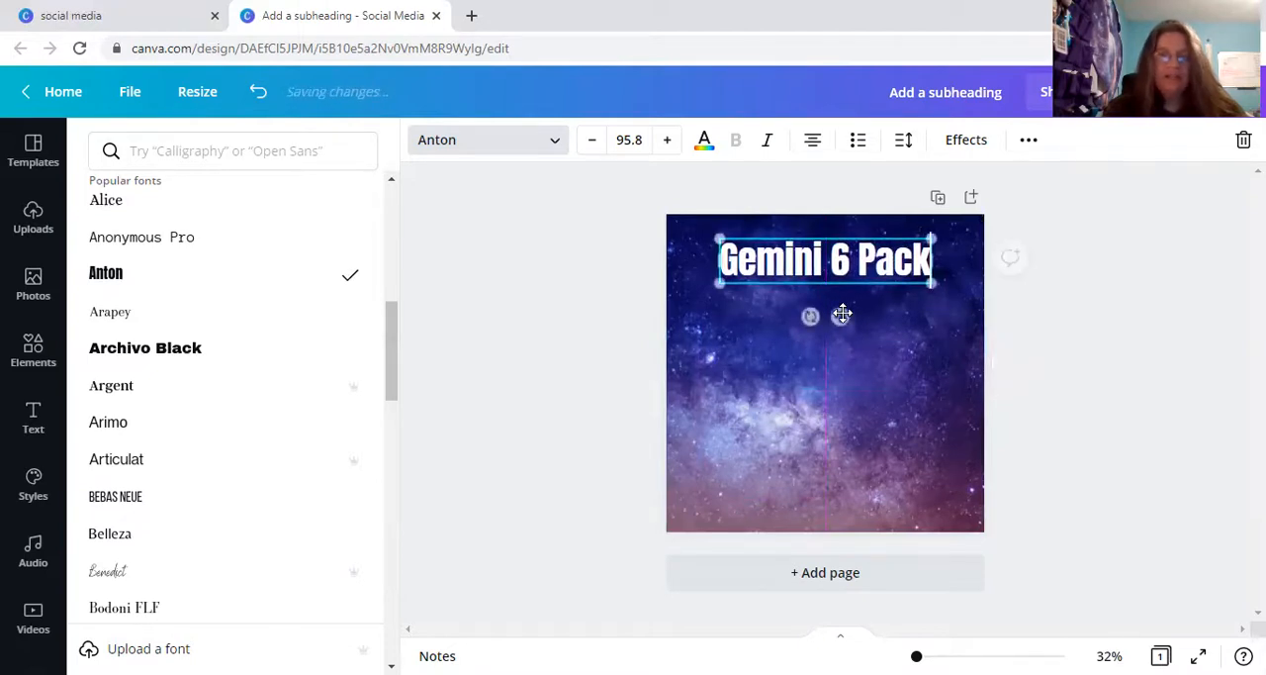
Color the "Gemini 6 Pack" text with the yellow default color and deselect it.
click(704, 144)
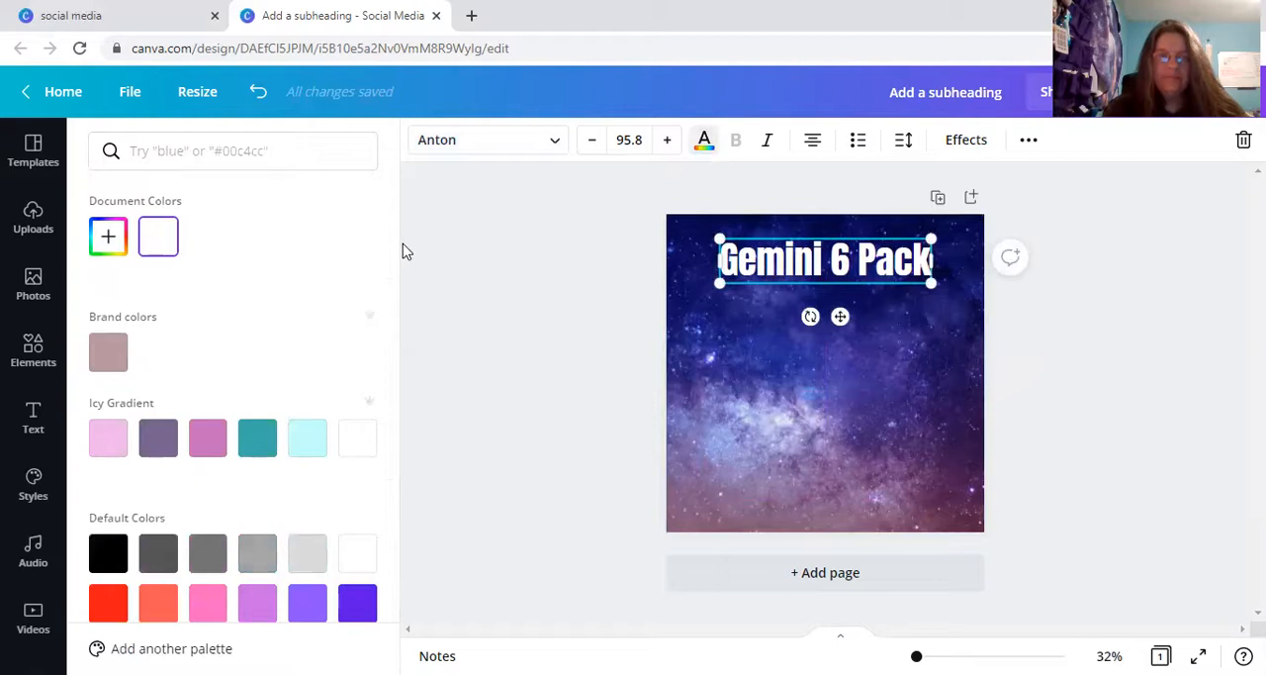
scroll(393, 317, down, 2)
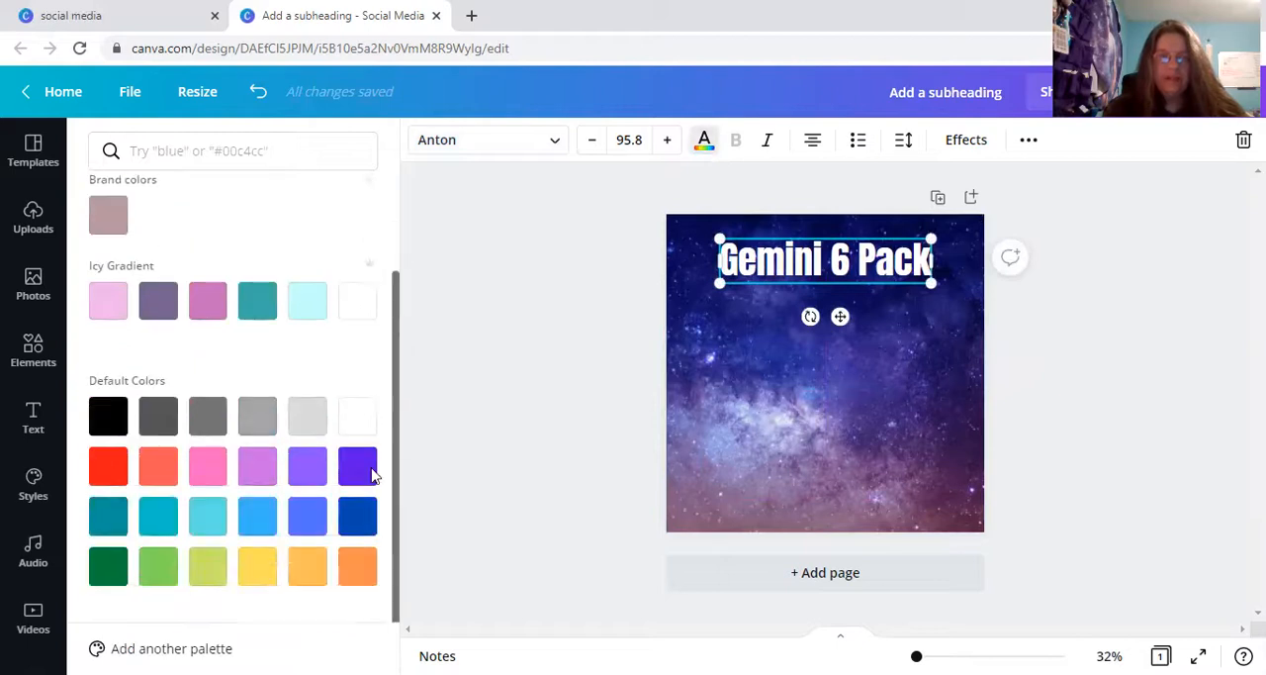
click(259, 577)
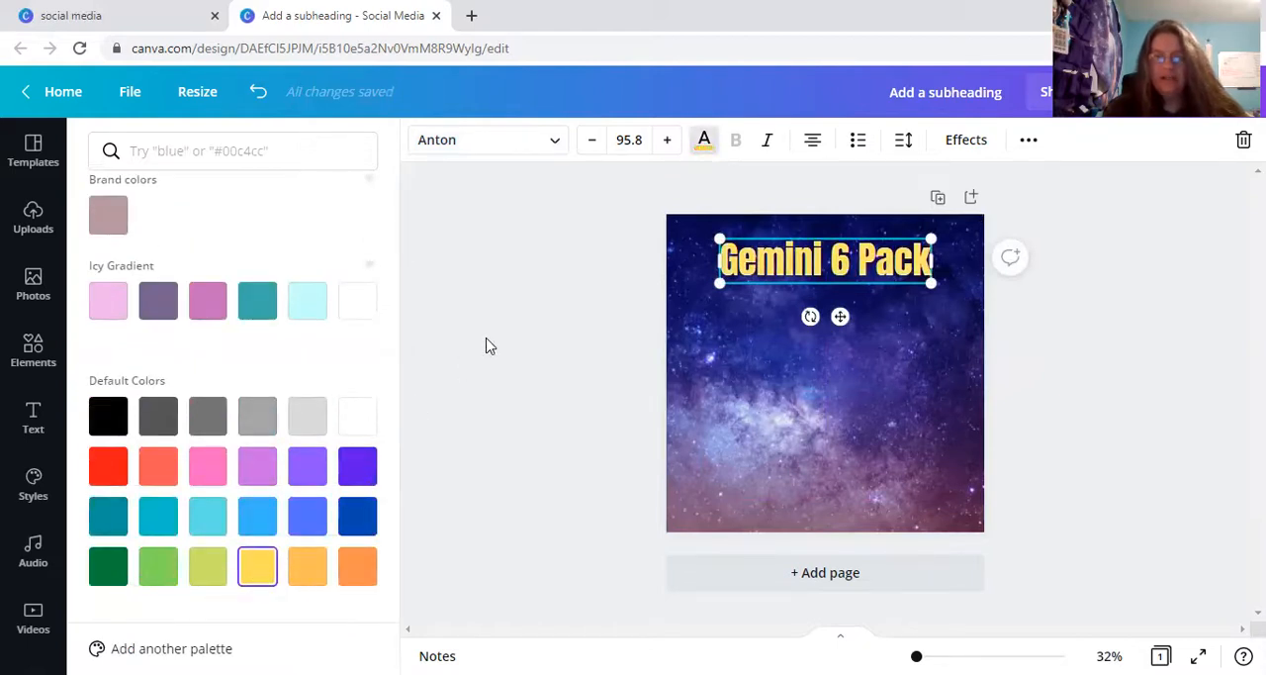
click(509, 310)
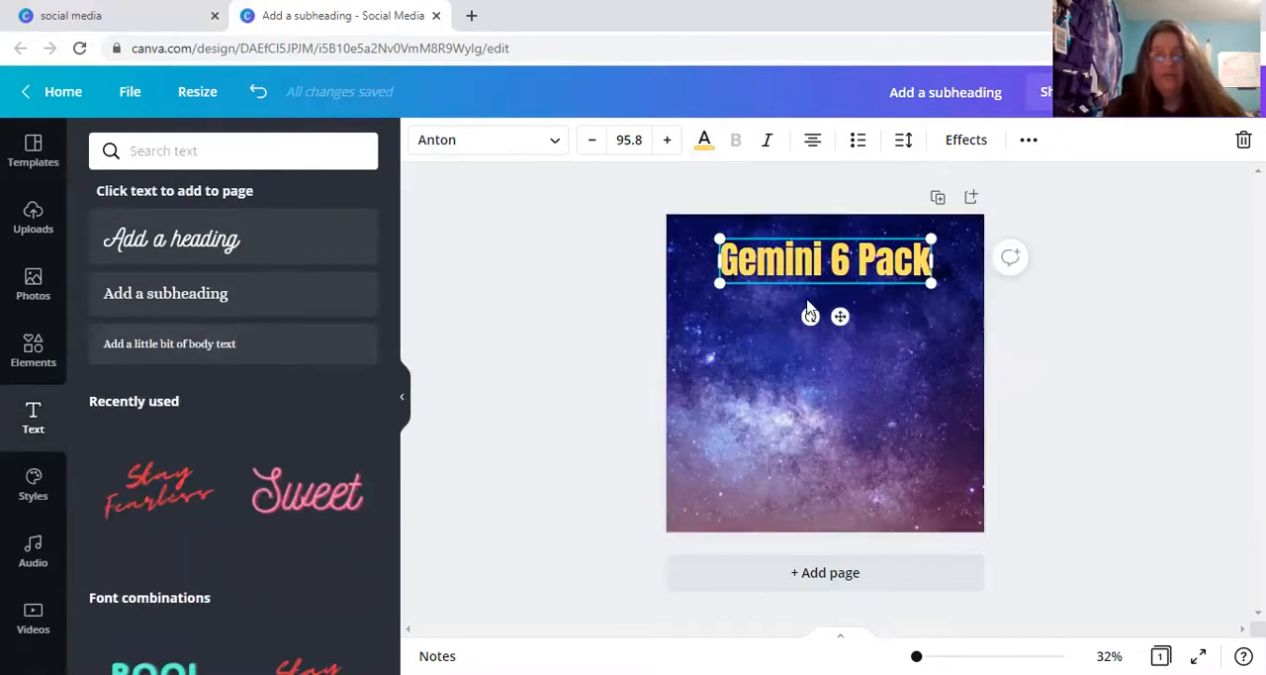
click(561, 281)
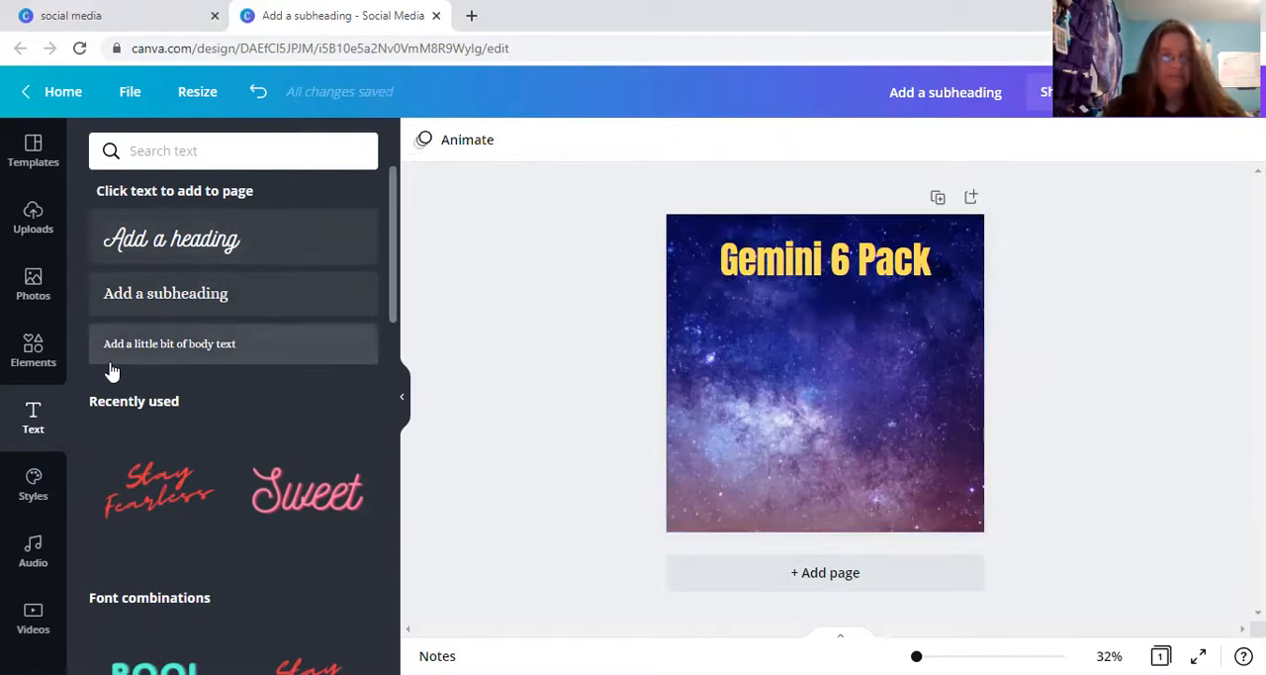
Add the recently used purple Gemini symbol to the page, shrink it, and center it just below the "Gemini 6 Pack" title.
click(23, 362)
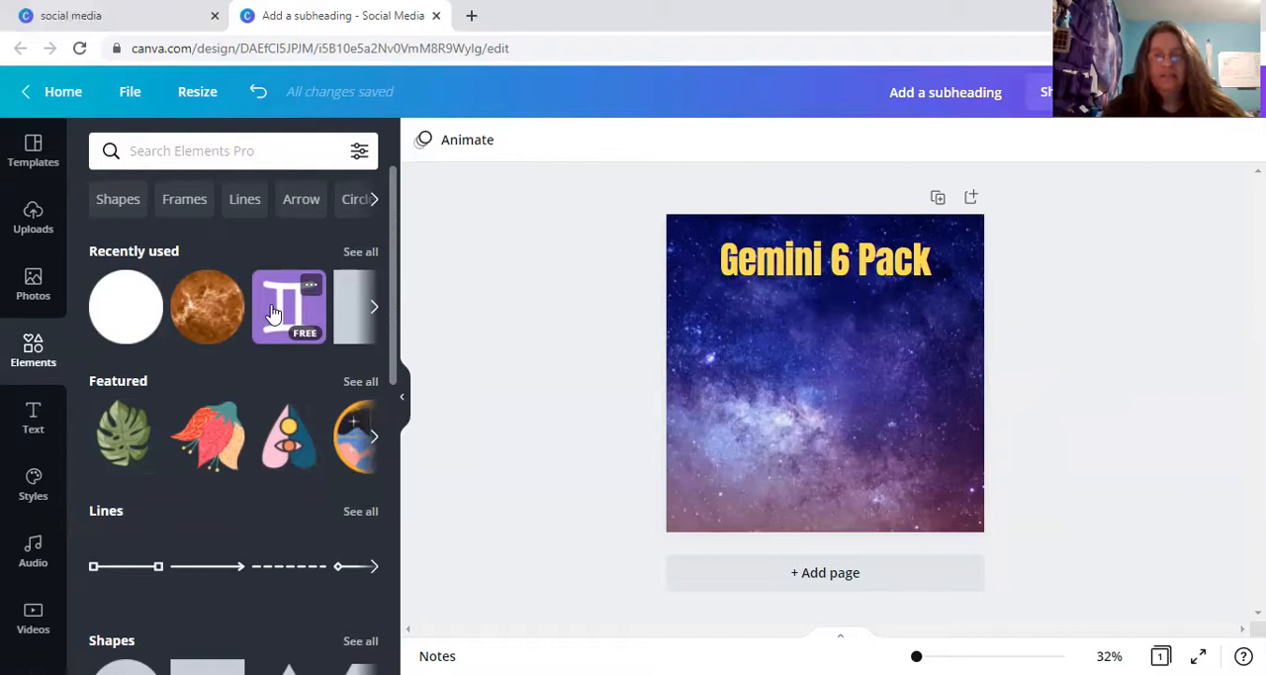
click(274, 314)
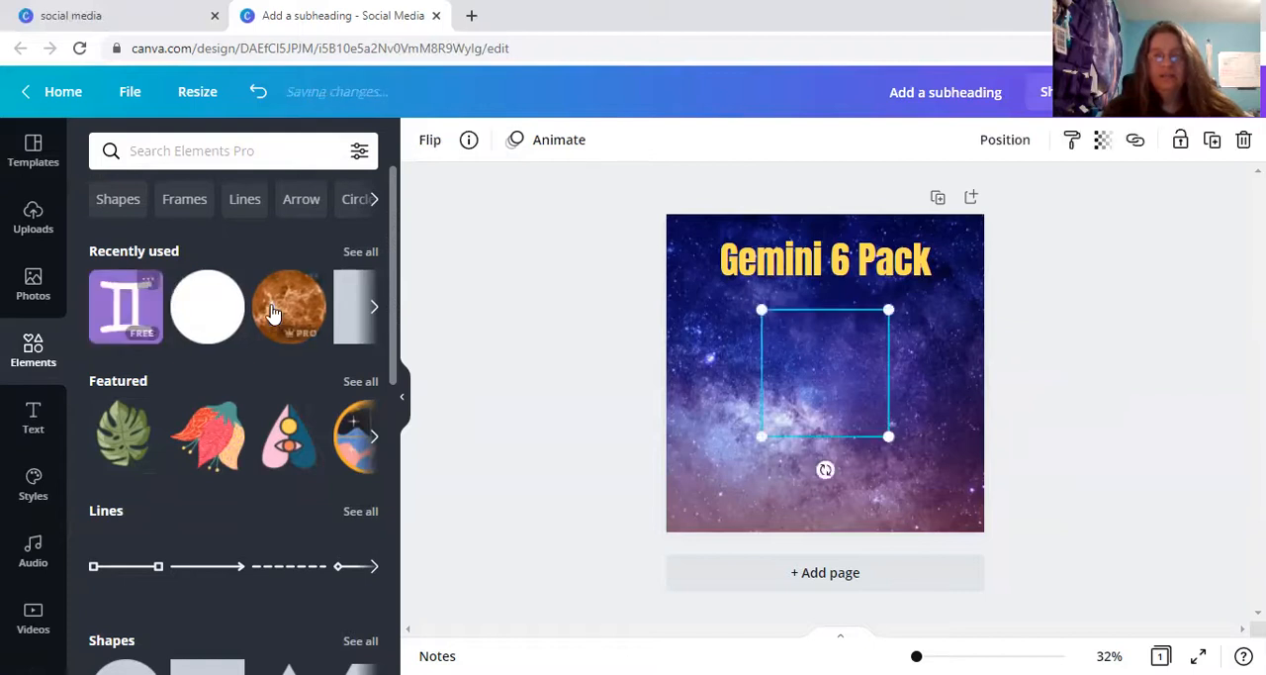
drag(760, 311, 807, 360)
drag(848, 404, 822, 329)
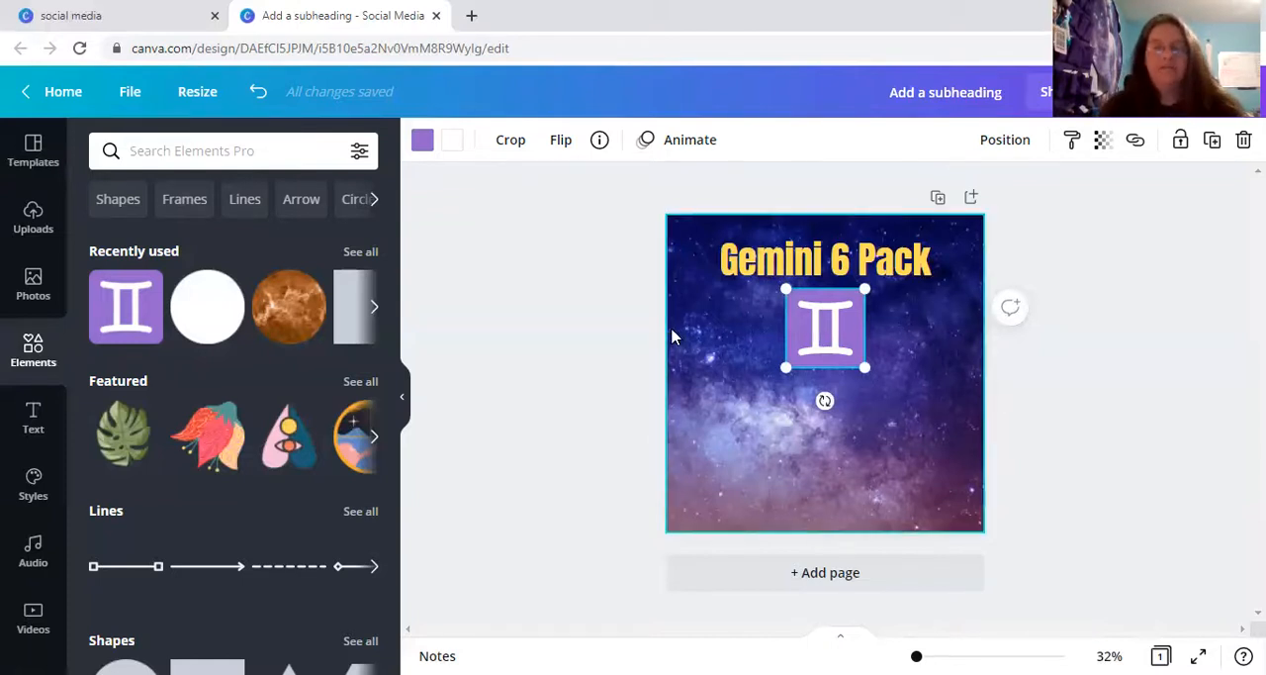
click(601, 311)
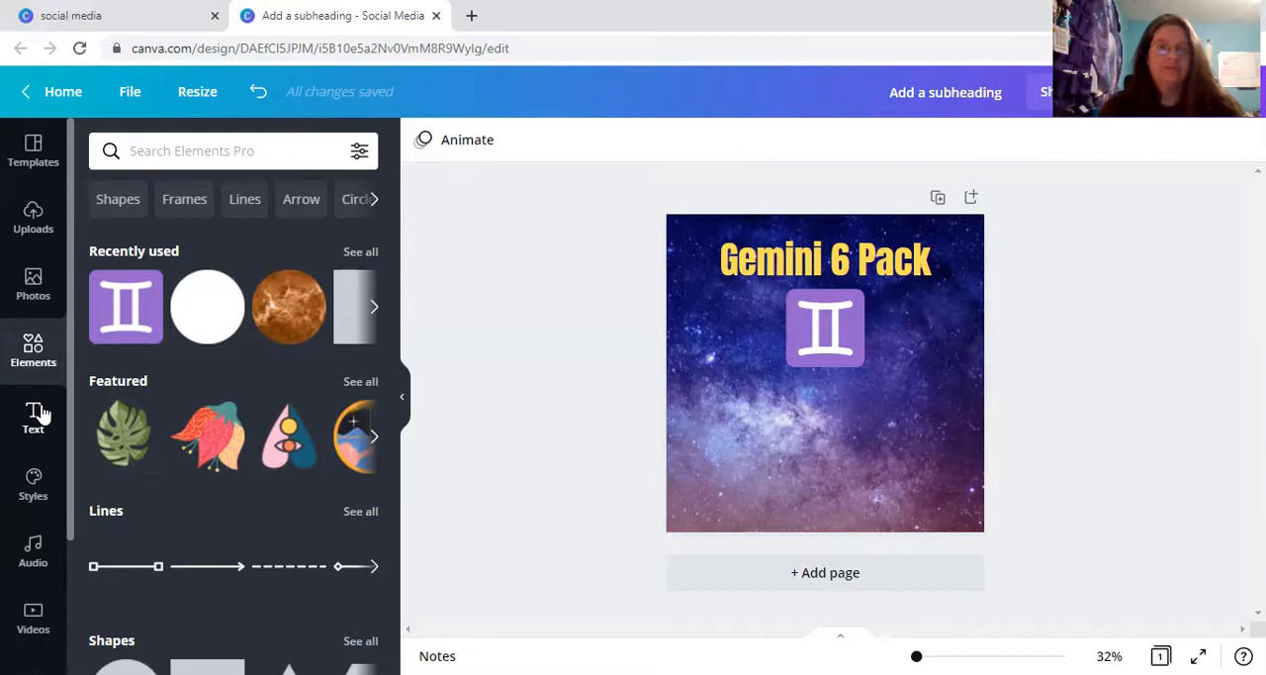
Show all saved designs in the other browser tab to review the existing "Gemini 6 Pack" design.
click(118, 16)
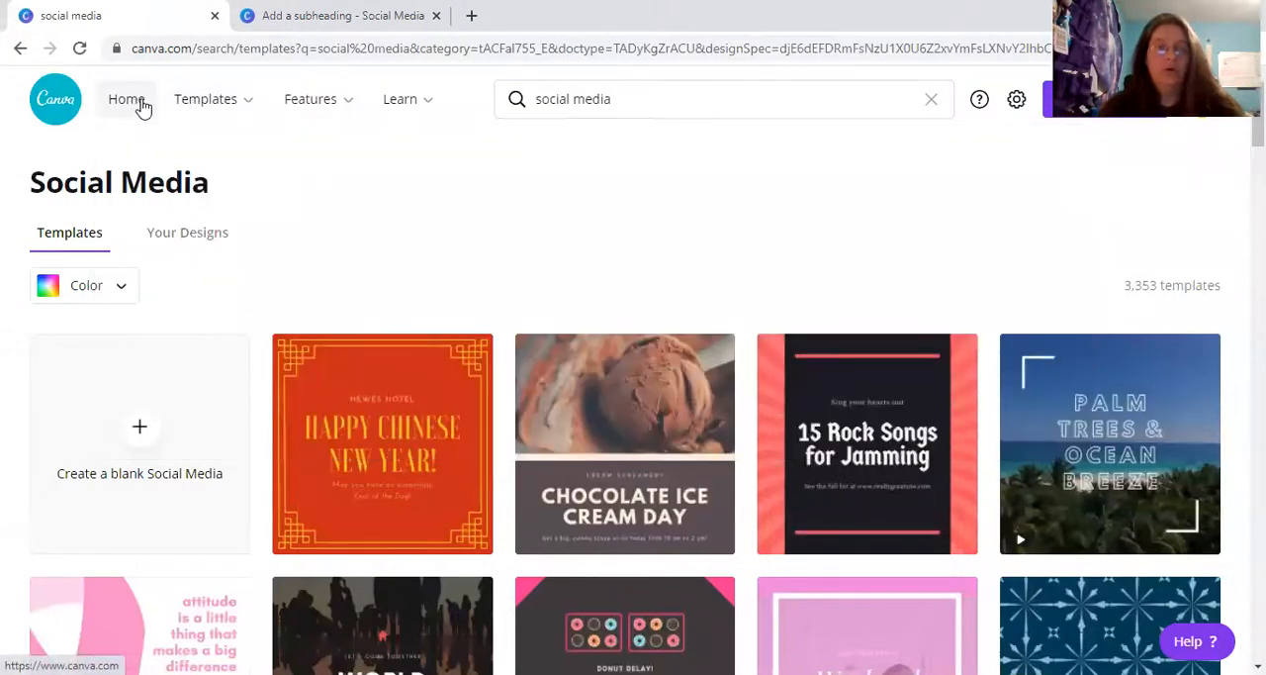
mouse_move(204, 107)
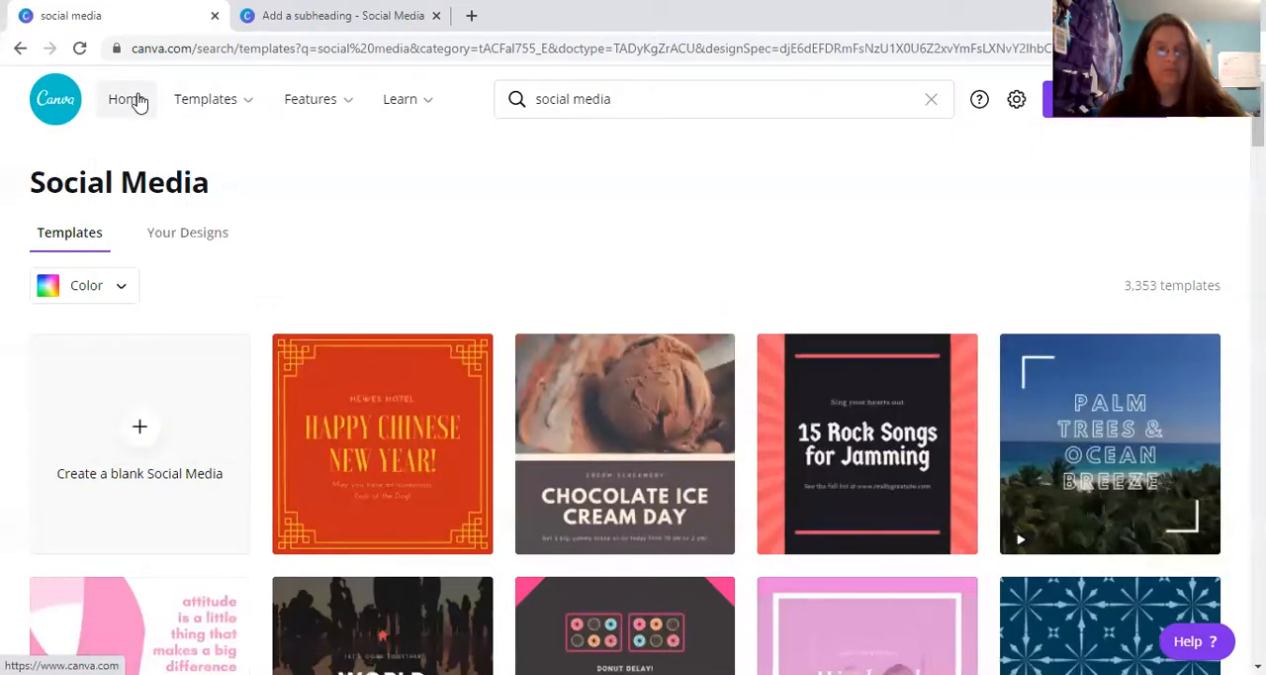
click(139, 103)
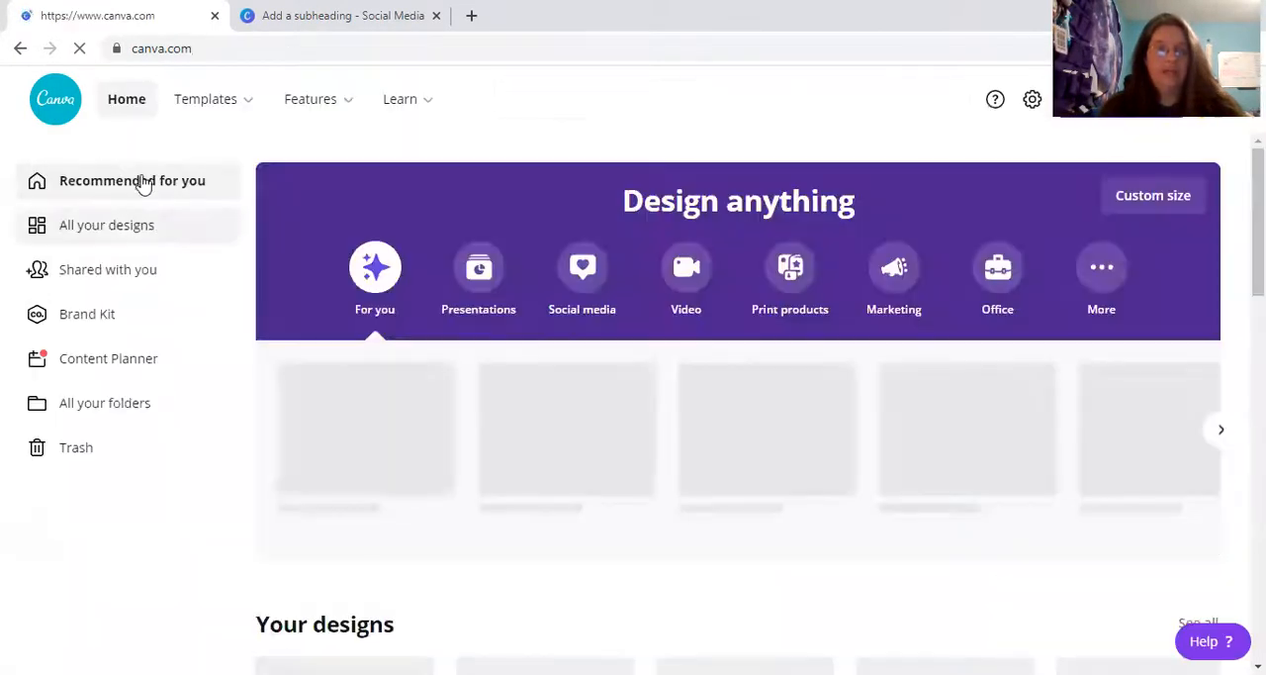
click(127, 227)
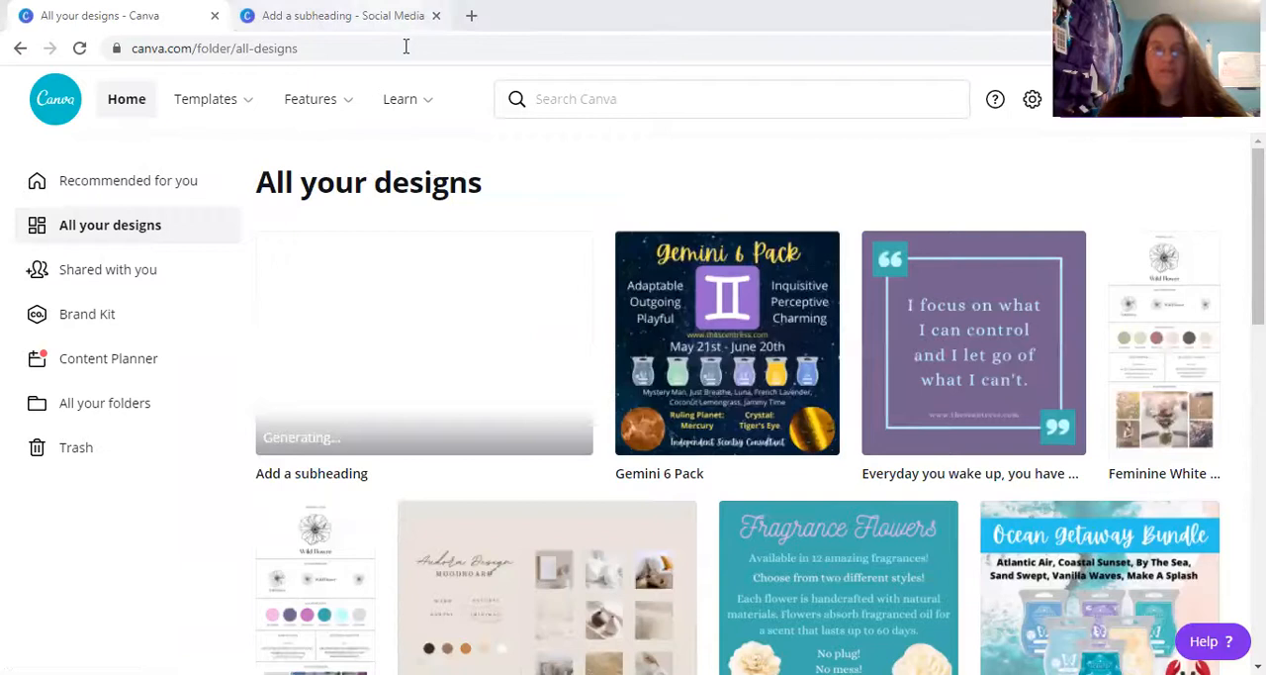
Return to the new graphic and add a single subheading text box, deleting the duplicate one.
key(ctrl+Tab)
click(36, 417)
click(224, 308)
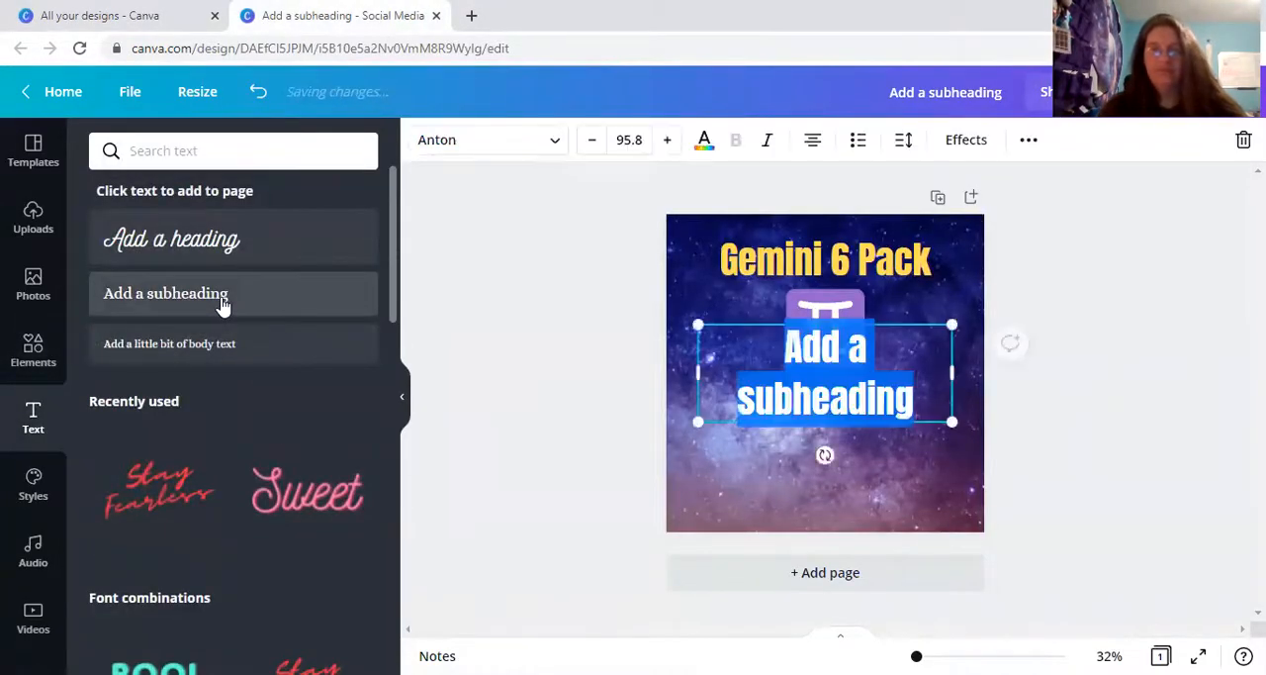
click(224, 307)
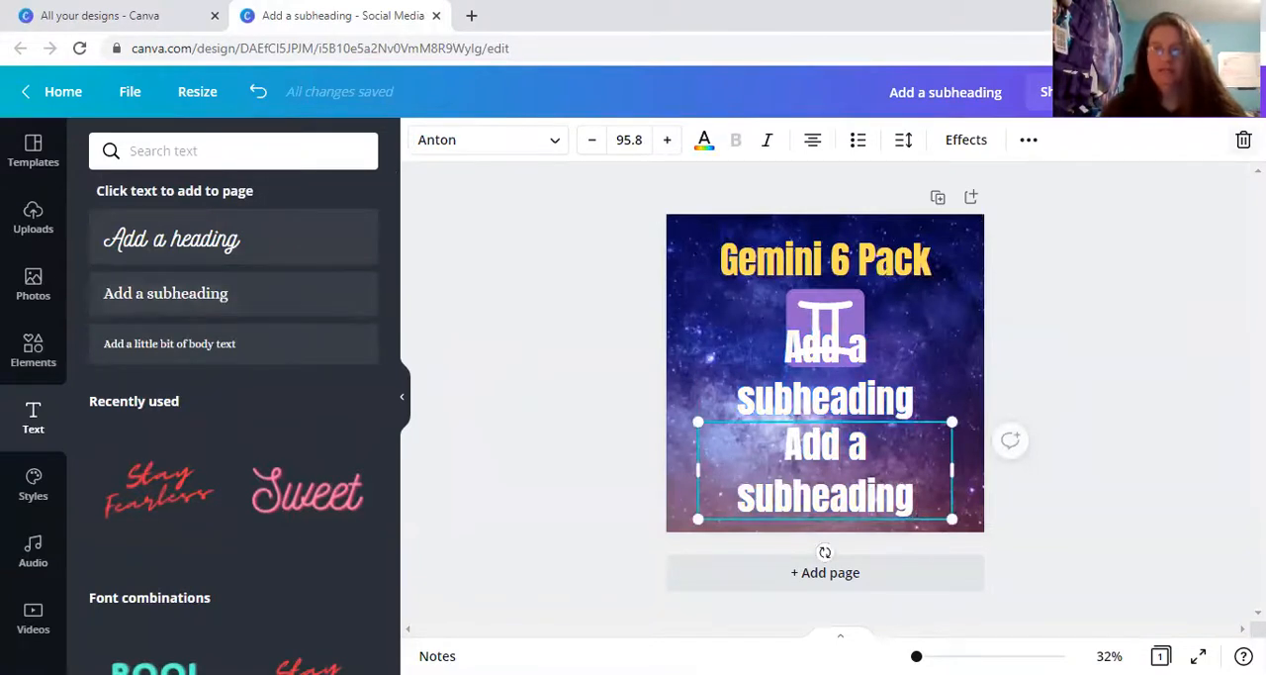
click(1243, 139)
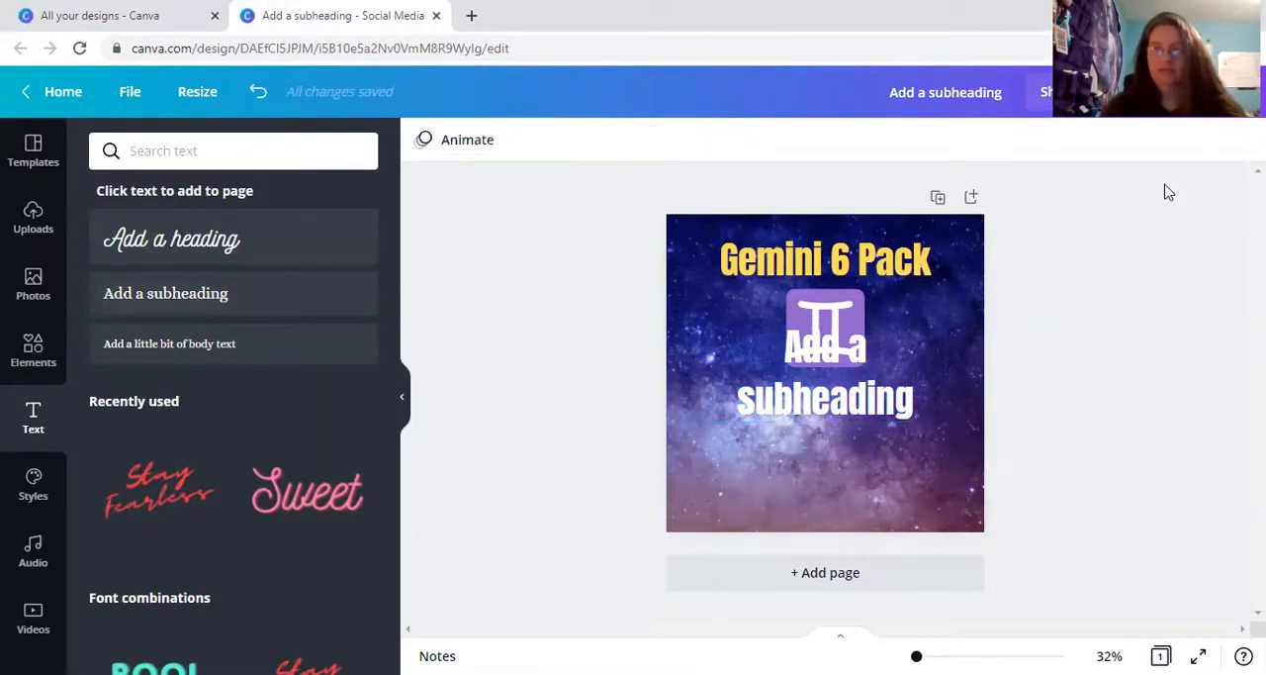
Replace the subheading's placeholder text with "Adaptable" and "Playful" on separate lines.
click(892, 387)
click(918, 395)
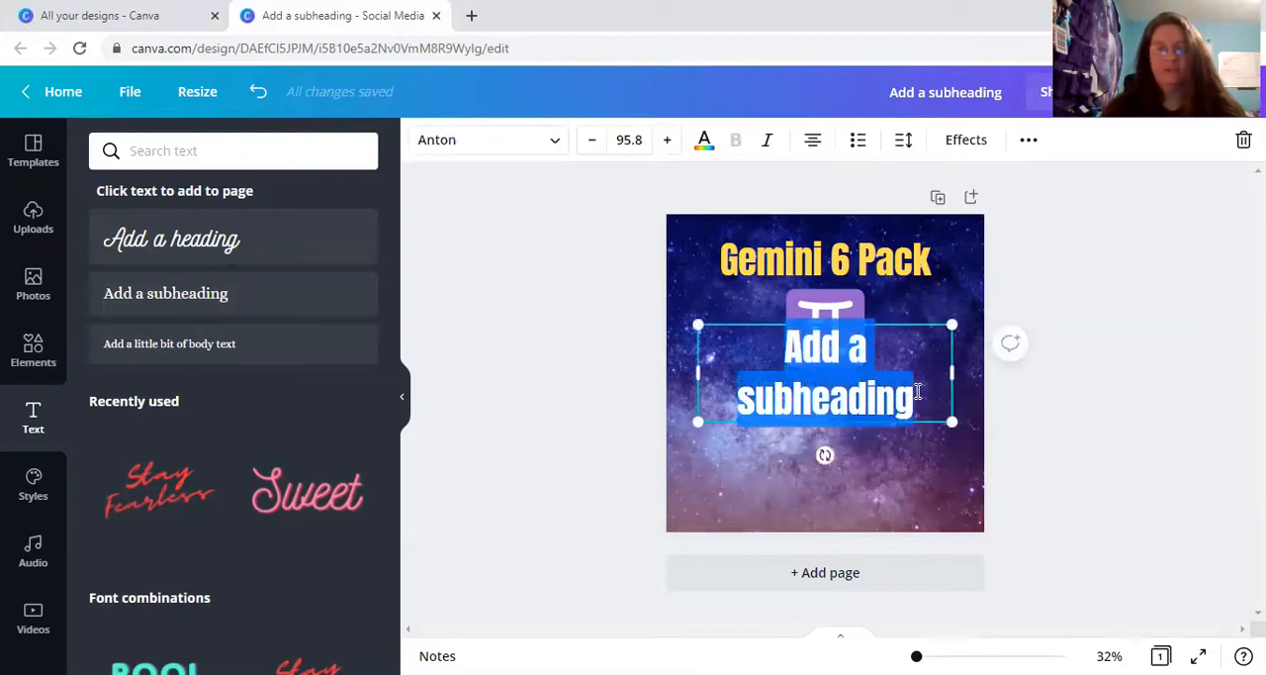
key(BackSpace)
text(Ada)
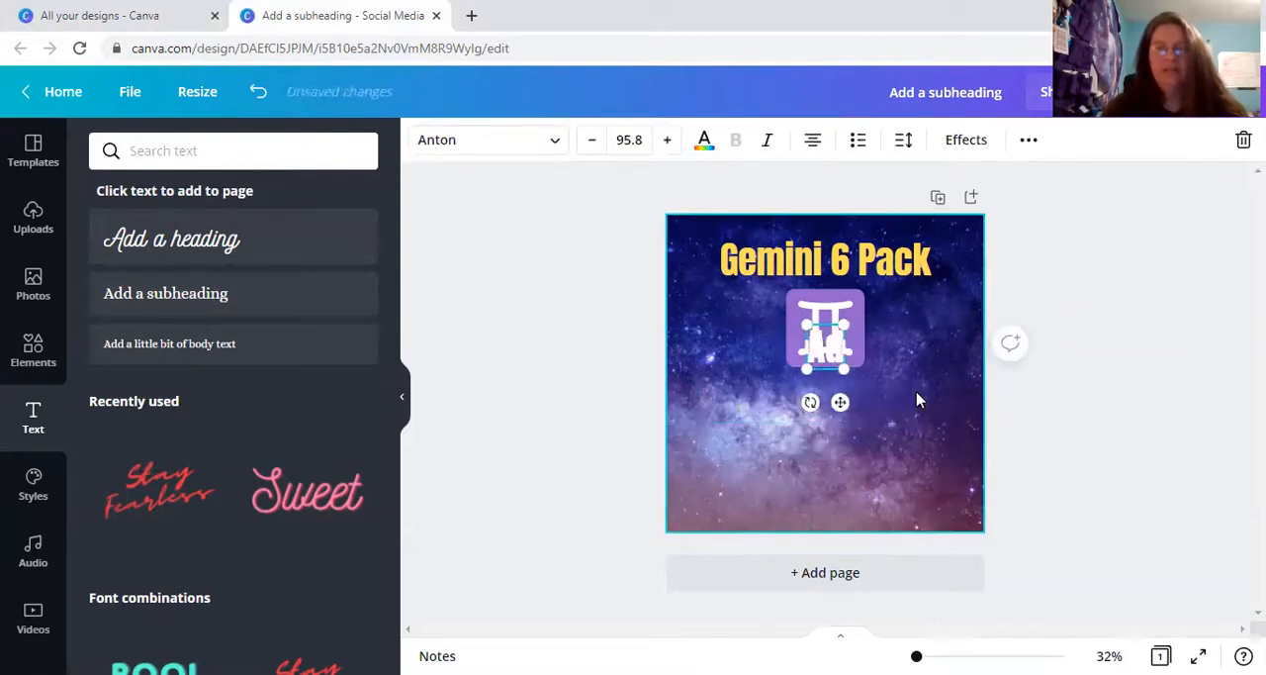
text(ptable)
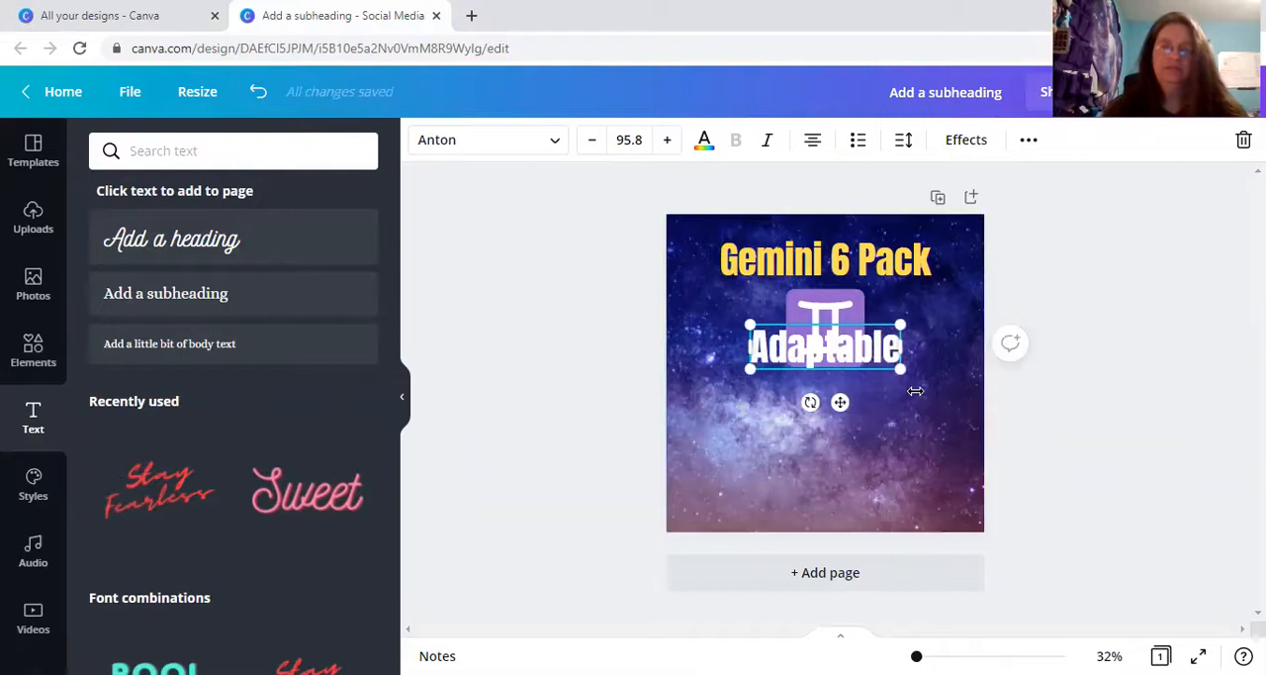
text( Playful)
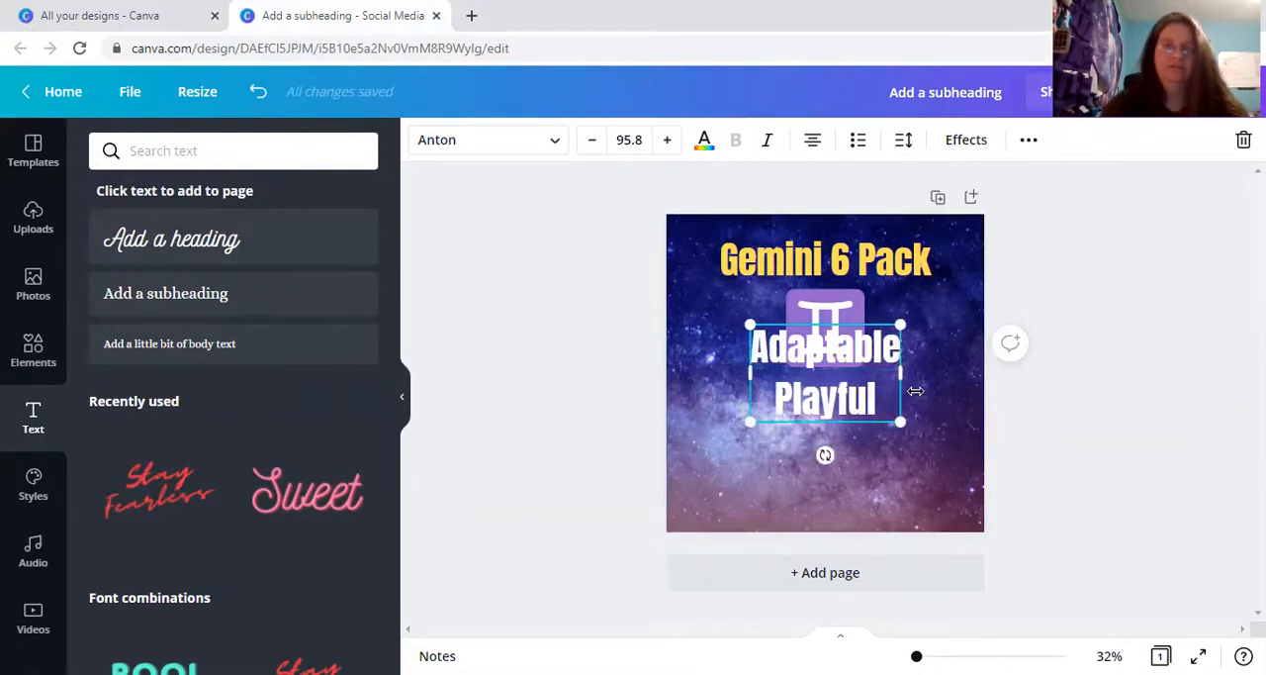
Check the existing design, add "Outgoing" as the third line, and shrink the text to about size 50.5 beside the Gemini symbol's left edge.
click(129, 14)
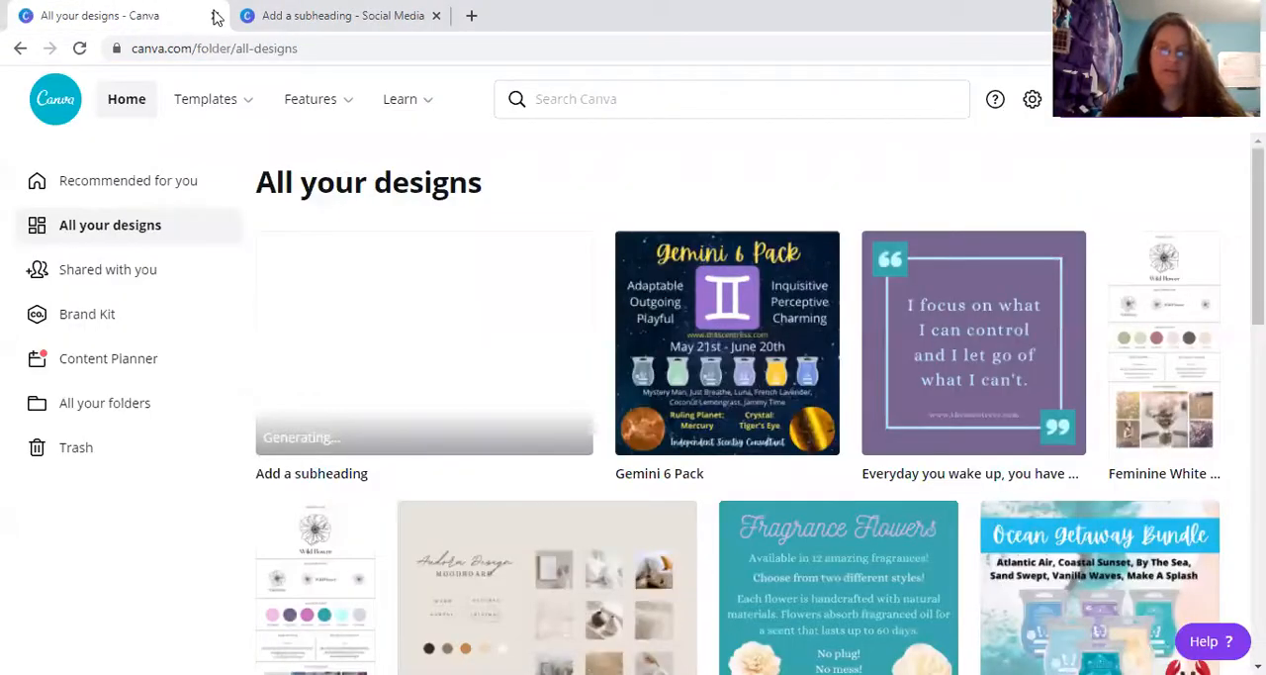
click(300, 27)
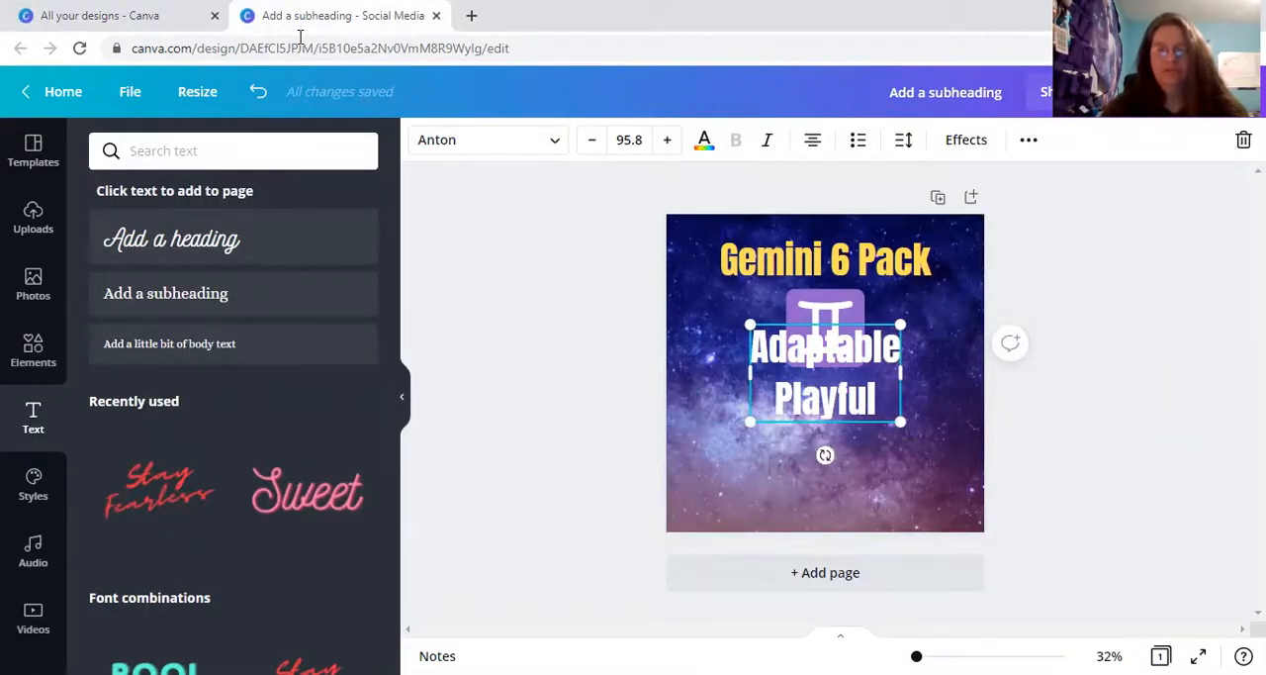
key(Return)
text(Outgoing)
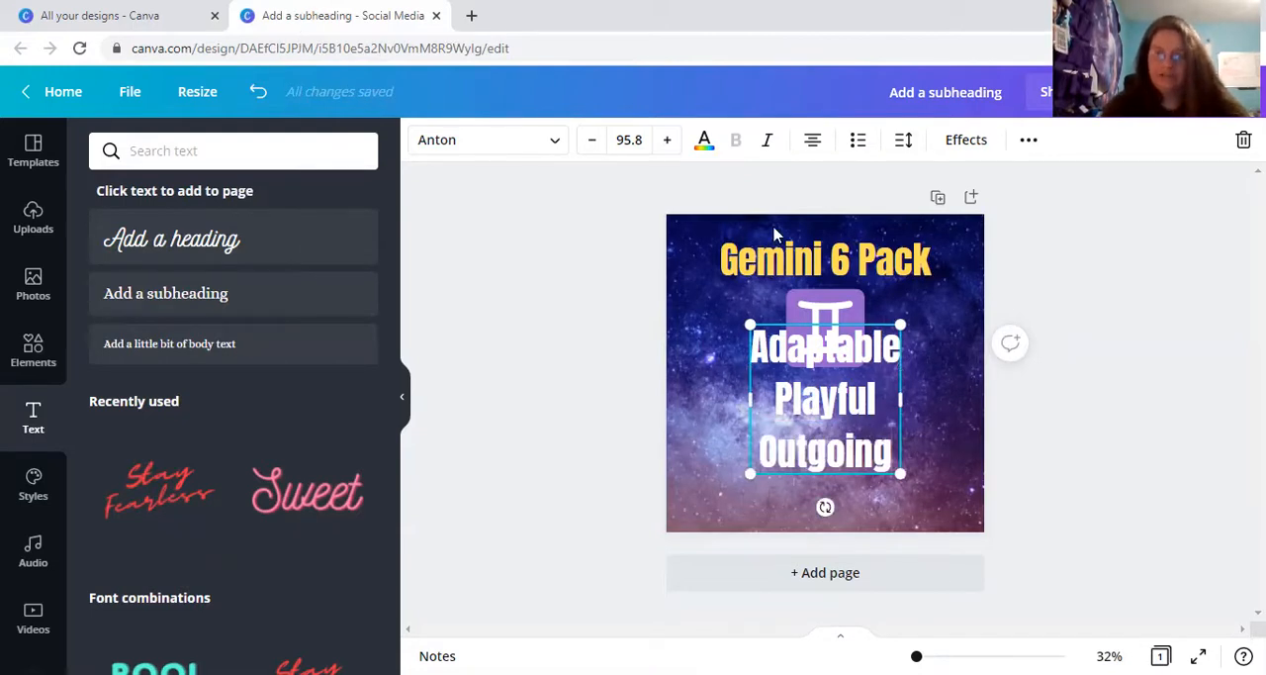
drag(897, 472, 727, 372)
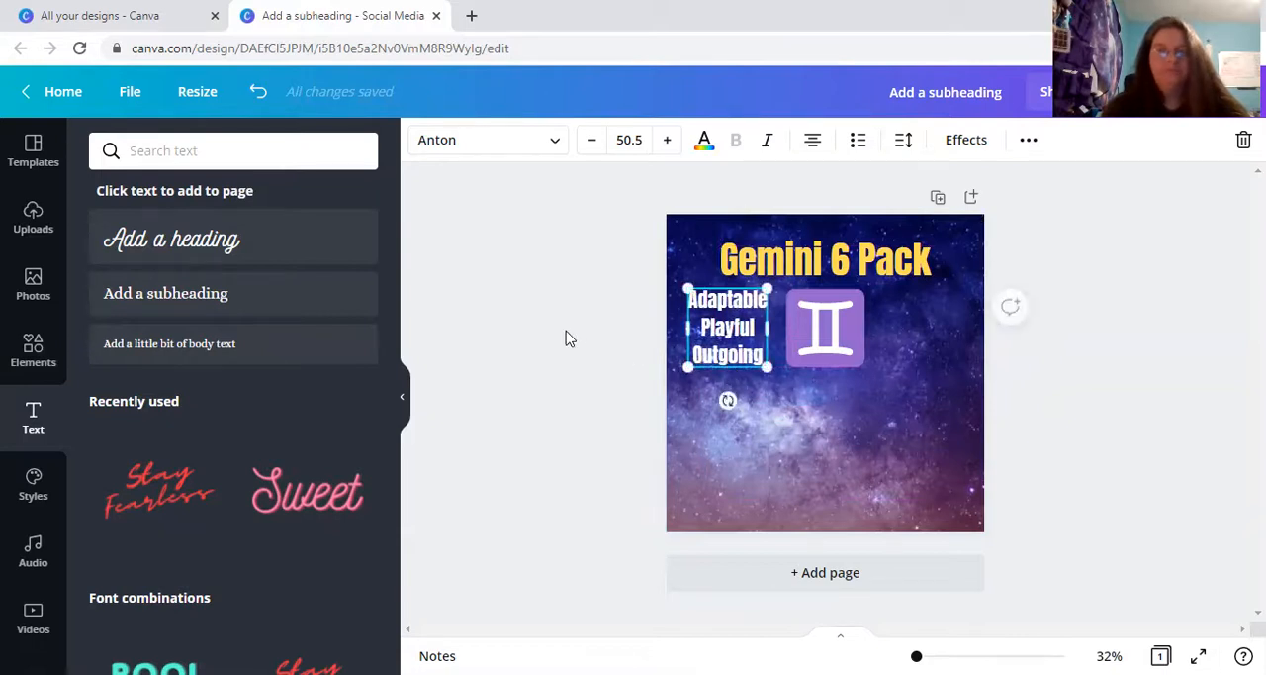
Add another subheading directly below the "Adaptable Playful Outgoing" text and clear its placeholder text.
drag(293, 299, 293, 293)
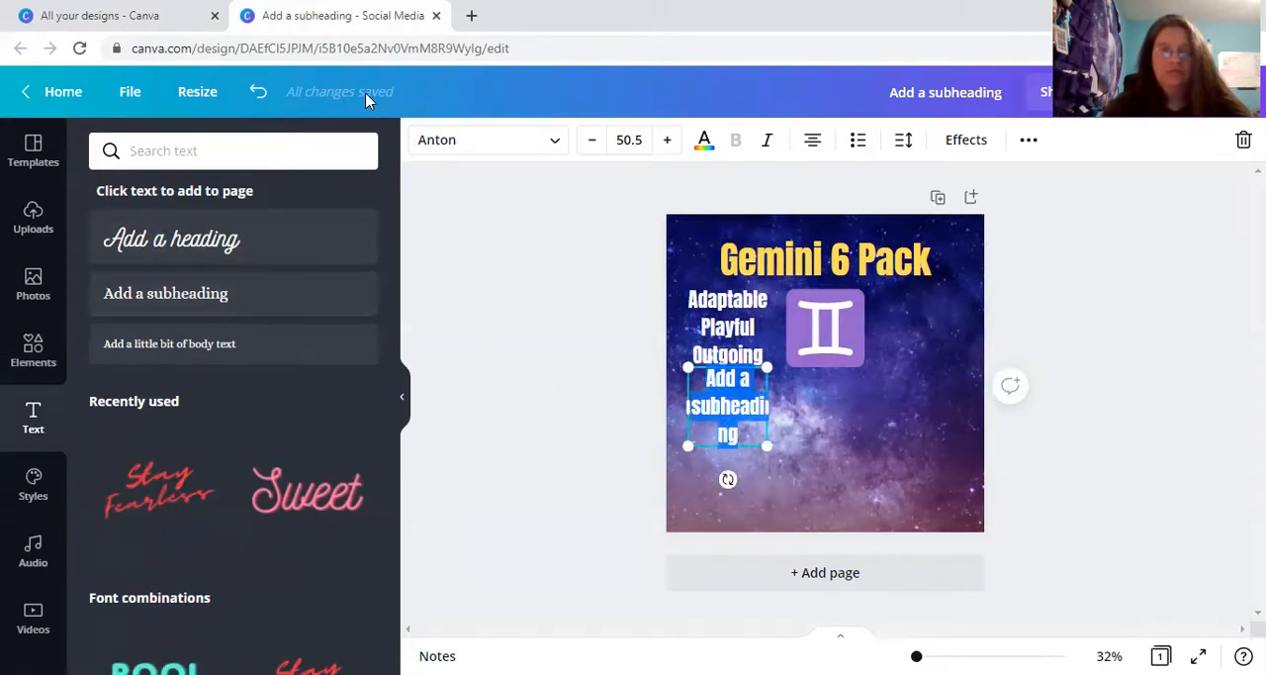
click(158, 16)
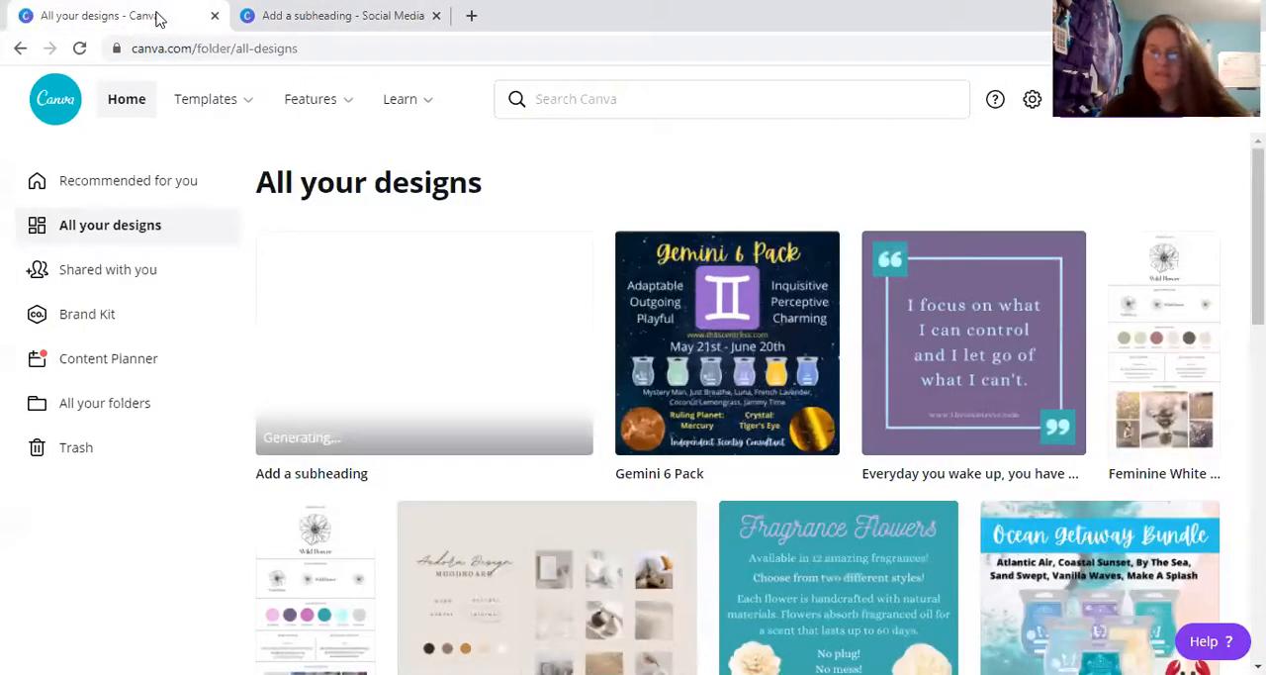
click(275, 15)
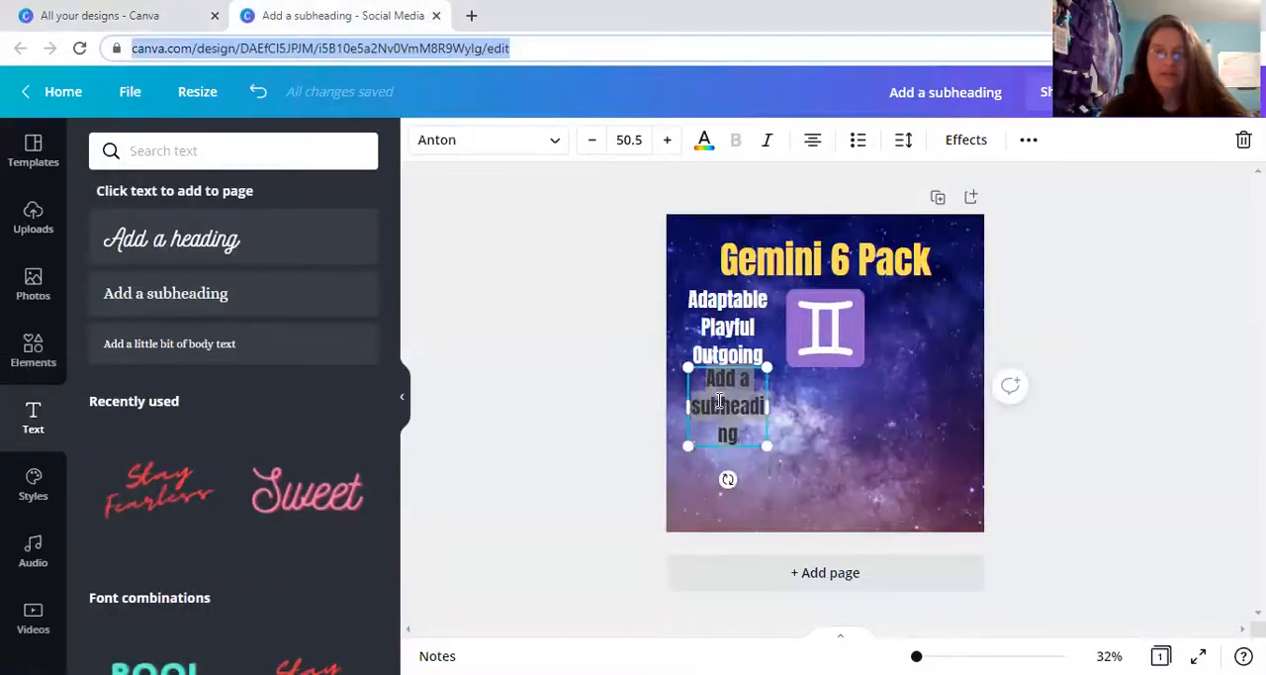
click(740, 434)
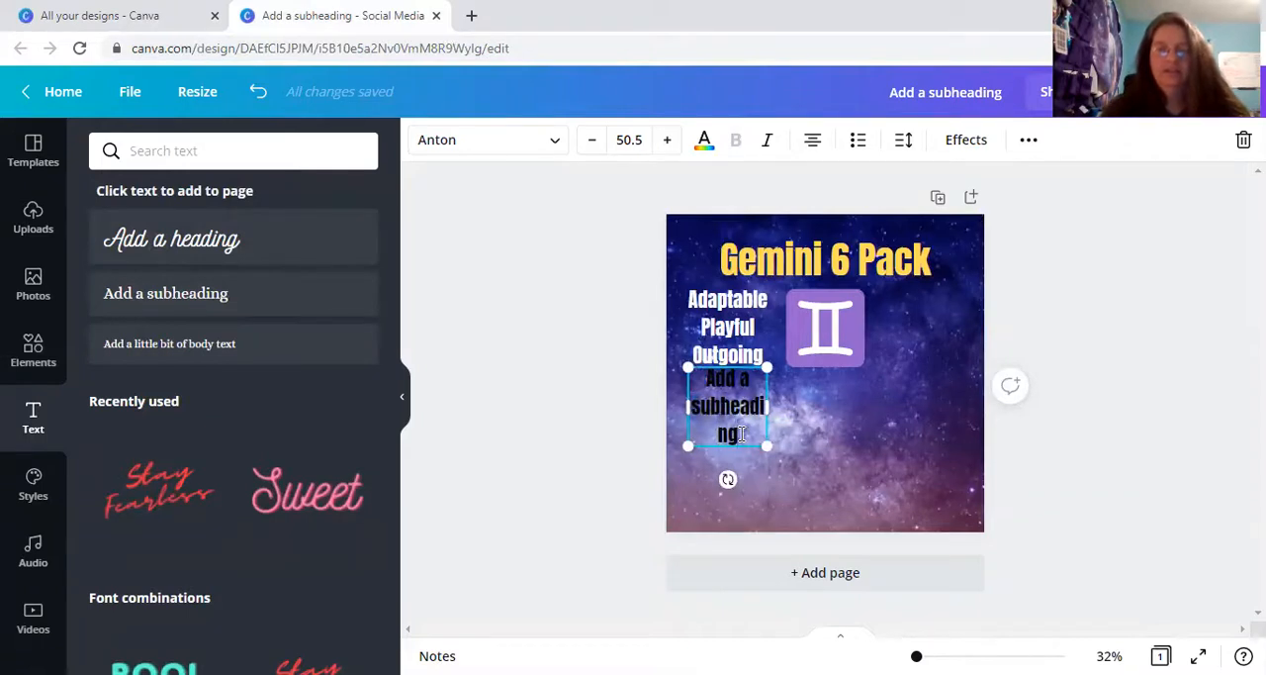
key(BackSpace)
key(BackSpace)
key(BackSpace)
key(BackSpace)
key(BackSpace)
key(BackSpace)
key(BackSpace)
key(BackSpace)
key(BackSpace)
key(BackSpace)
key(BackSpace)
key(BackSpace)
key(BackSpace)
key(BackSpace)
key(BackSpace)
key(BackSpace)
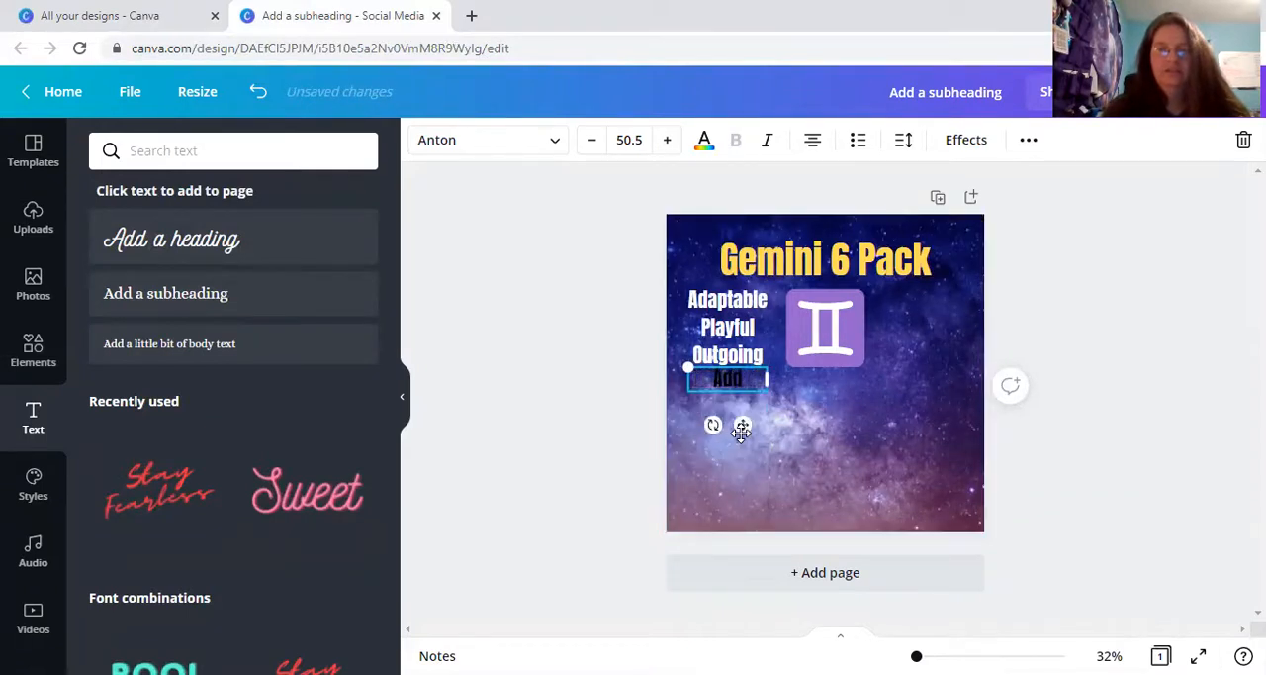
text(Inqu)
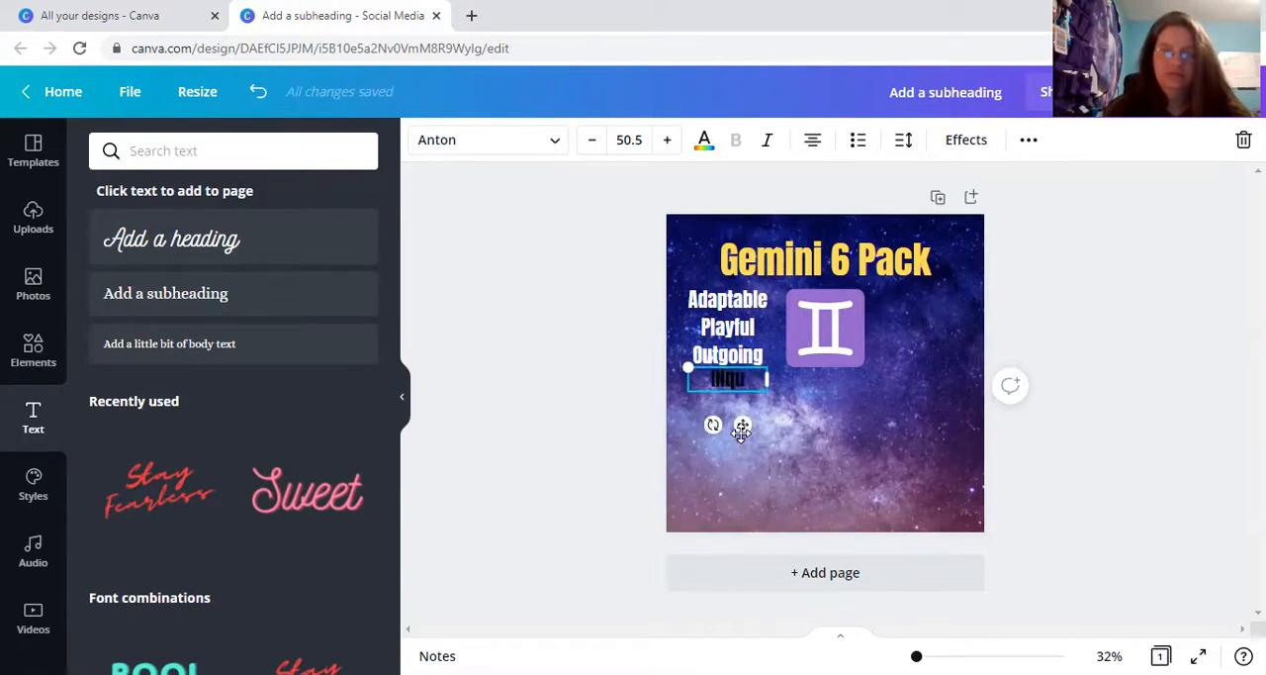
key(BackSpace)
key(BackSpace)
key(BackSpace)
key(BackSpace)
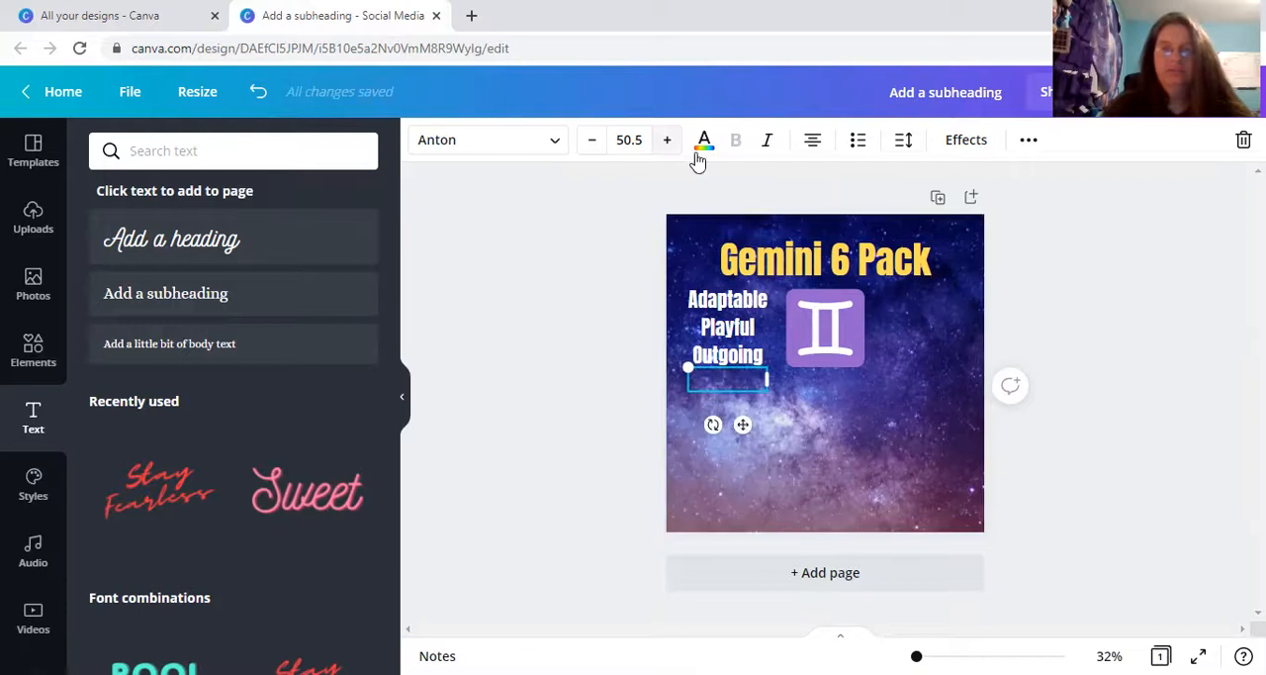
Color the new subheading white and enter "Inquisitive" and "Charming" on separate lines.
click(703, 149)
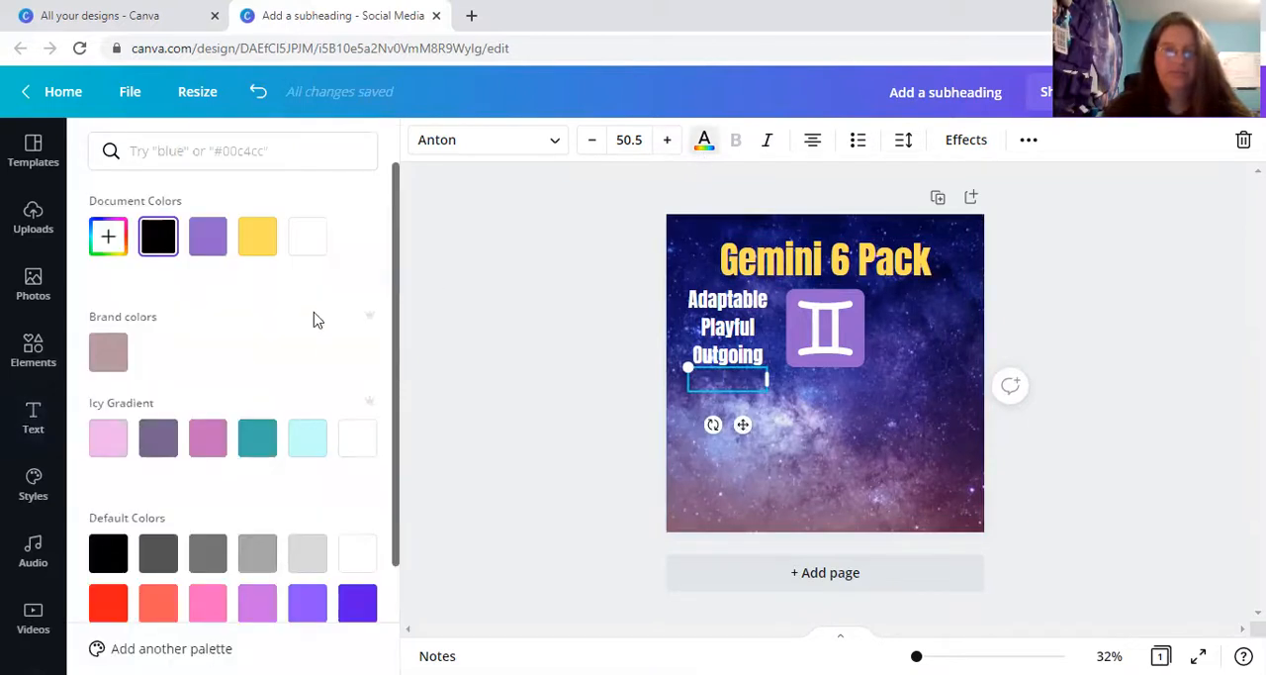
click(358, 443)
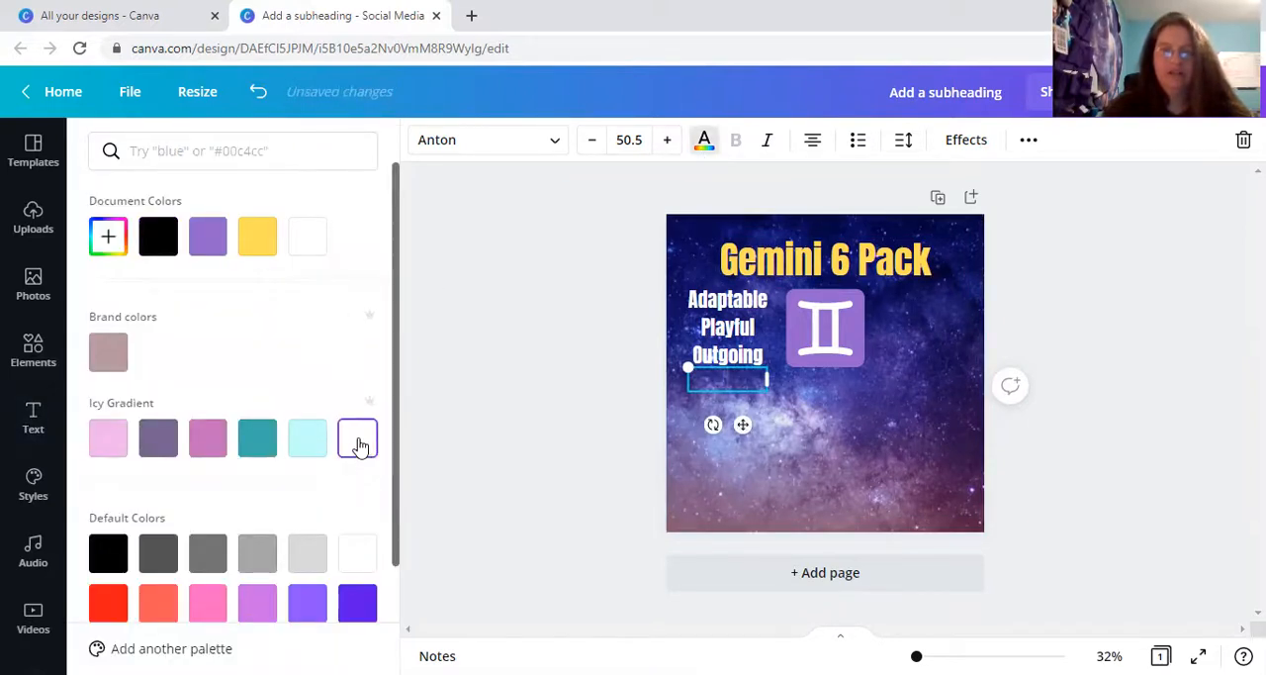
text(In)
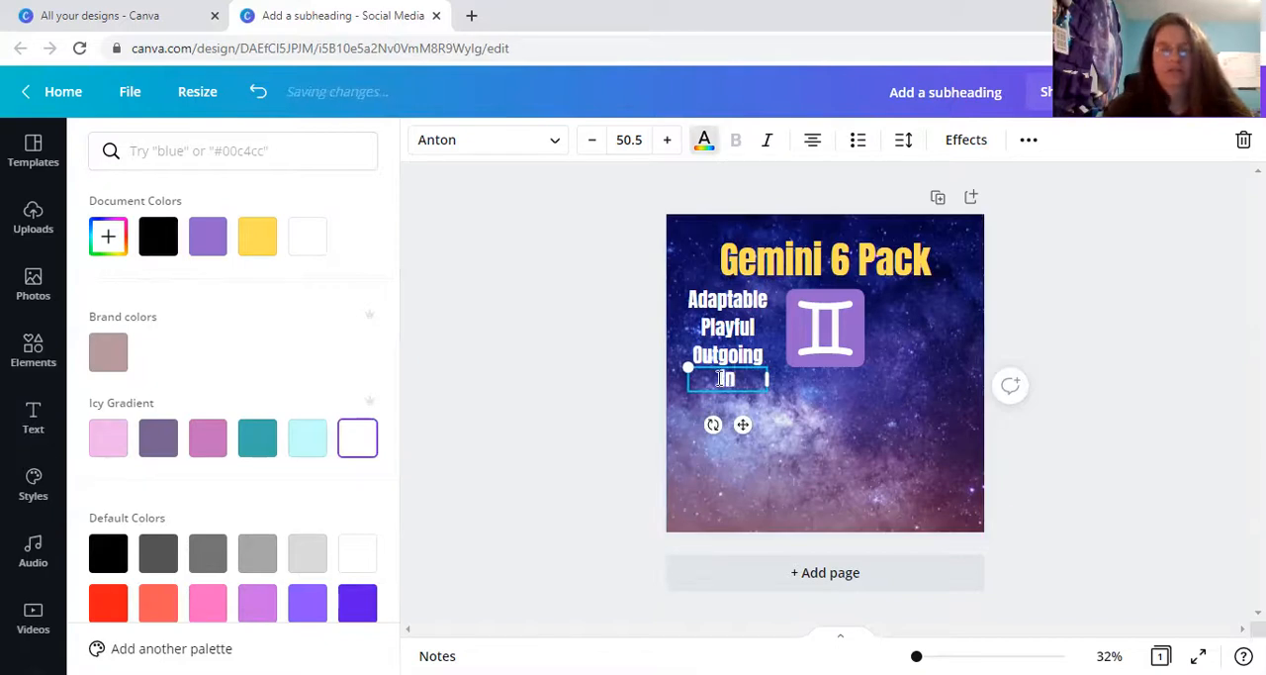
text(quisitive)
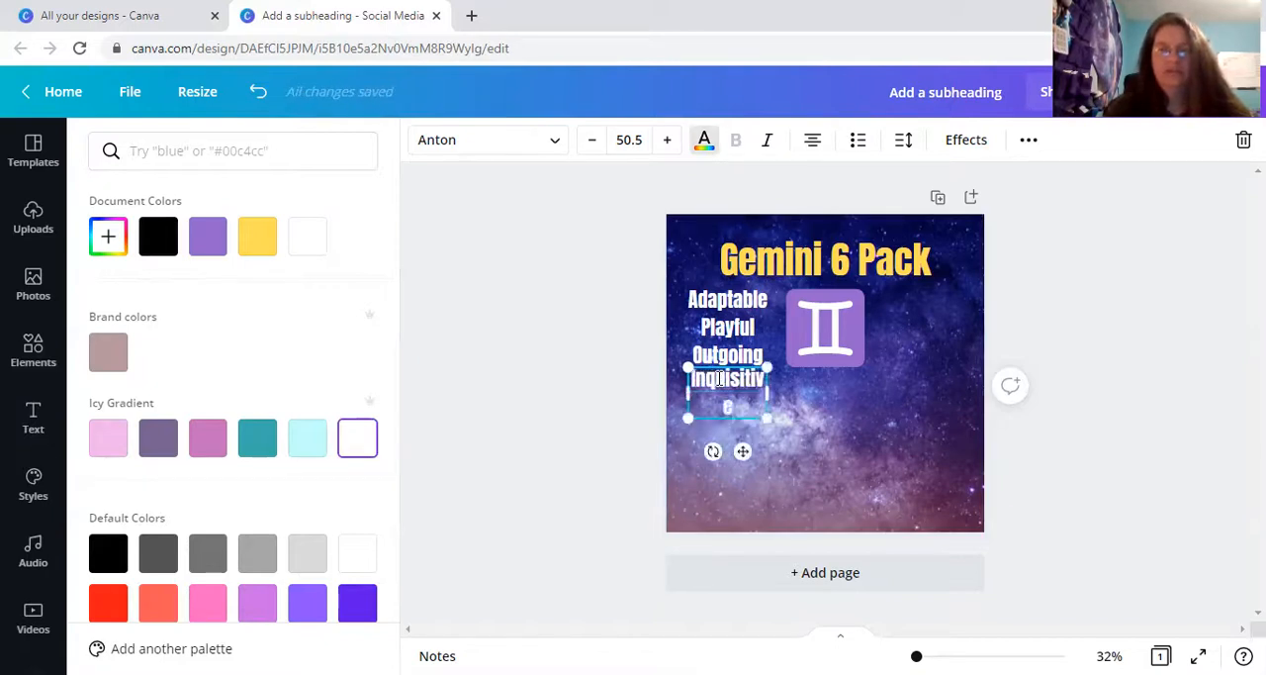
key(Return)
text(Charming)
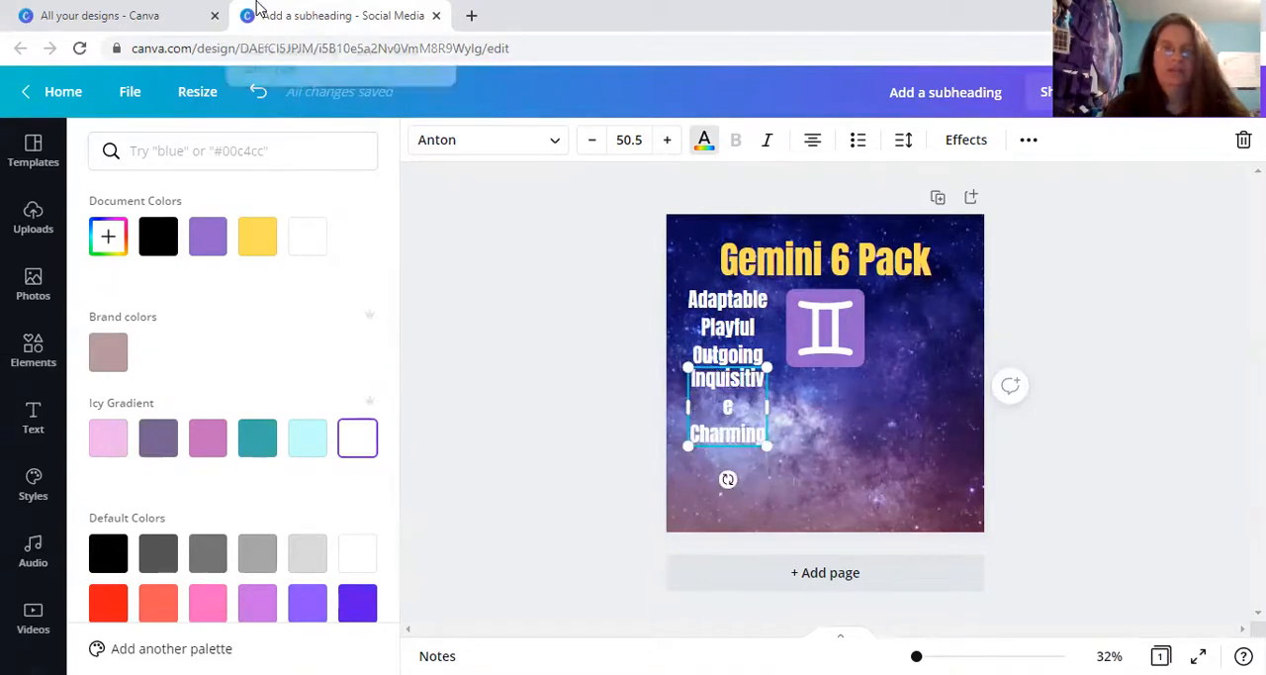
Check the existing design for the remaining trait and add "Perceptive" as a new line below "Charming".
click(168, 17)
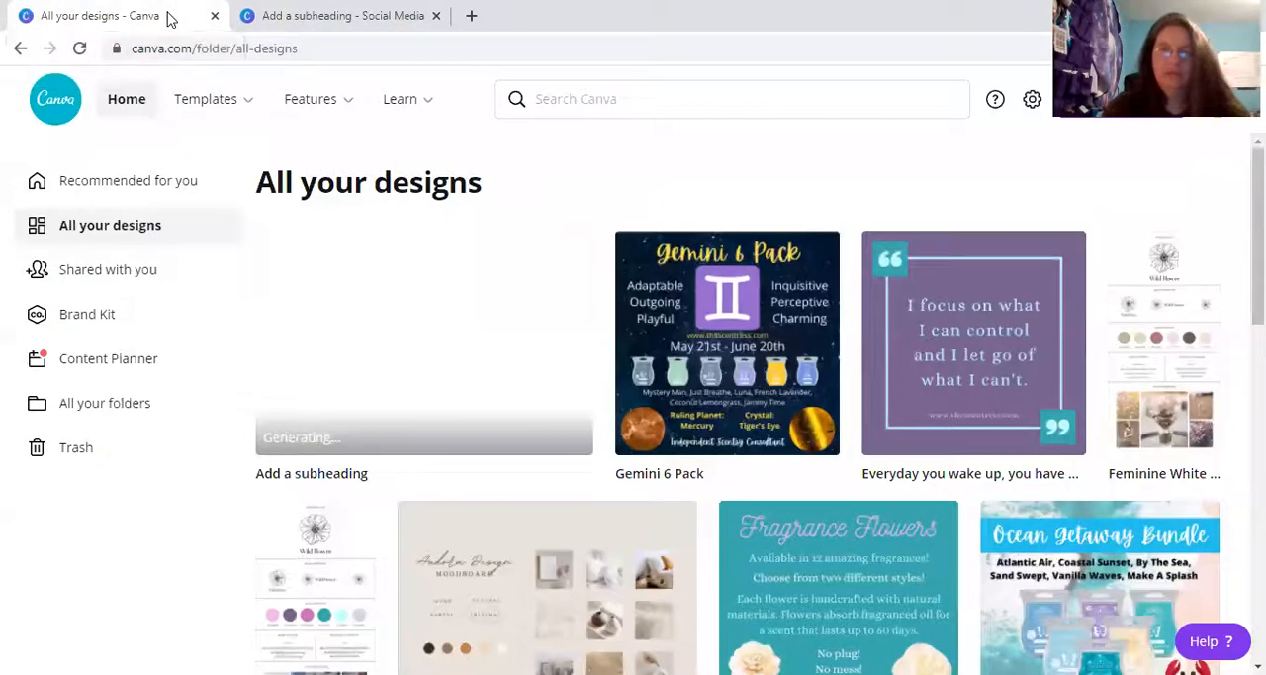
click(277, 25)
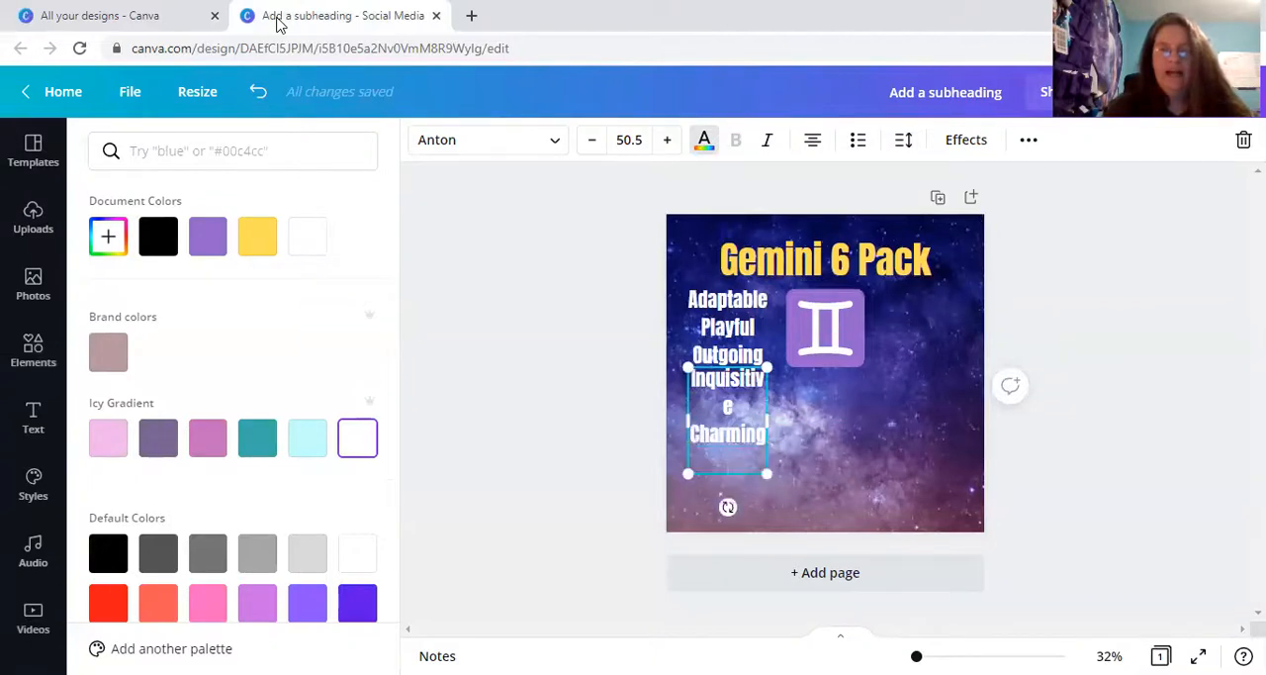
text(Percepet)
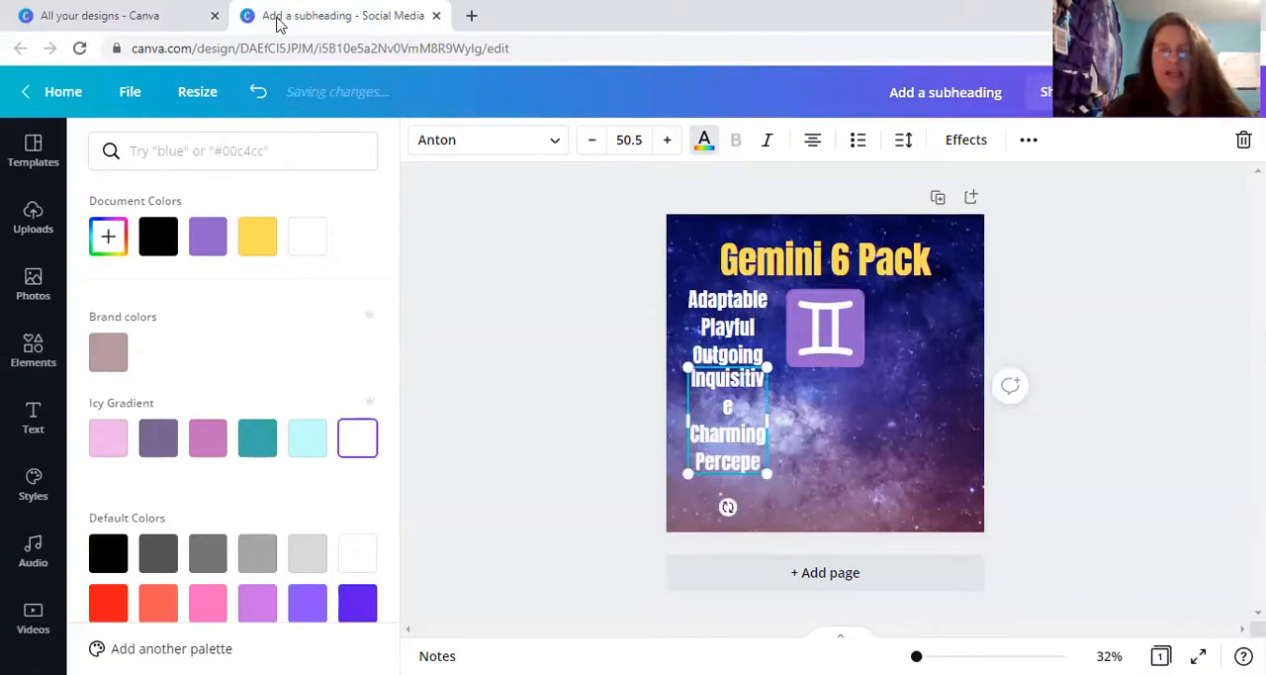
key(BackSpace)
key(BackSpace)
text(tive)
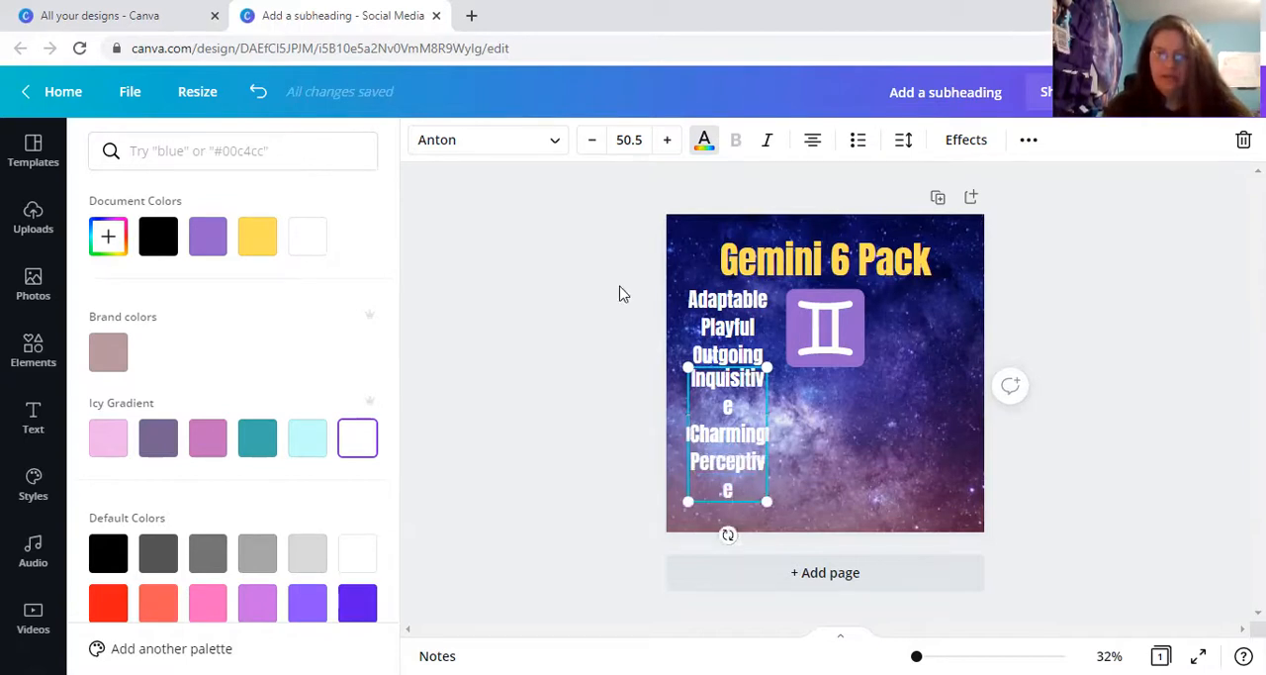
Widen the "Inquisitive Charming Perceptive" text to fit one word per line and place it right of the Gemini symbol, level with the other list.
click(757, 444)
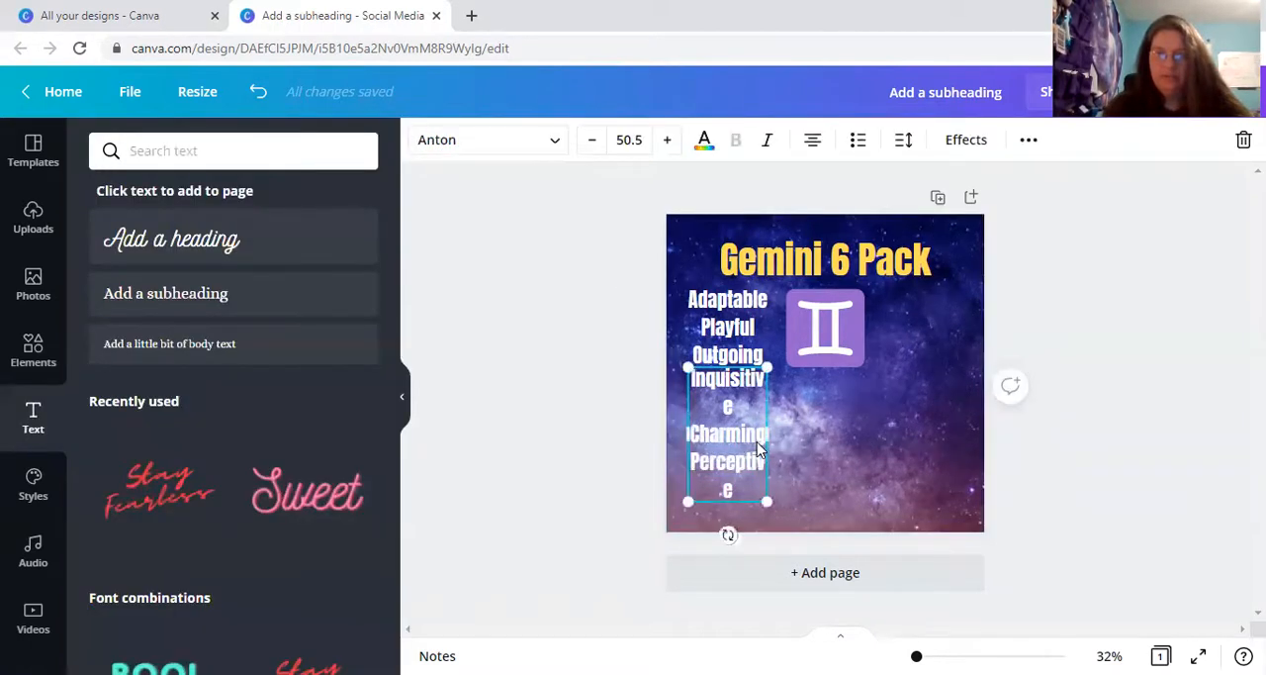
drag(771, 436, 935, 341)
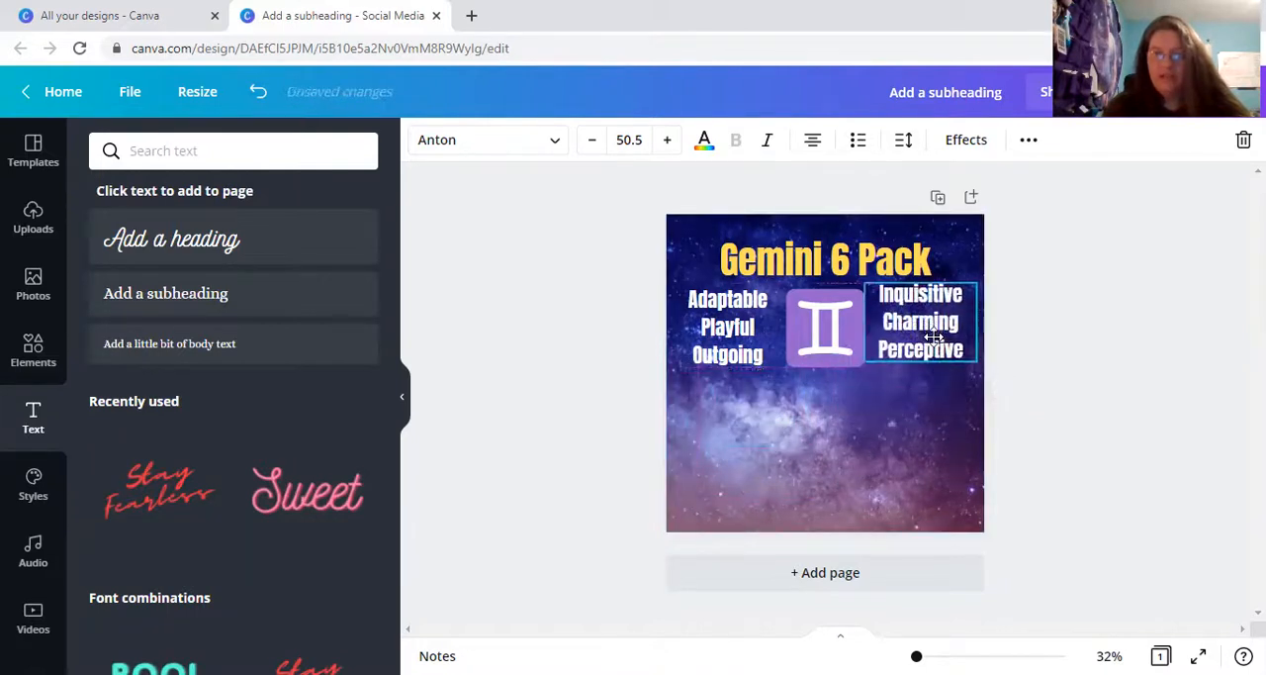
click(740, 346)
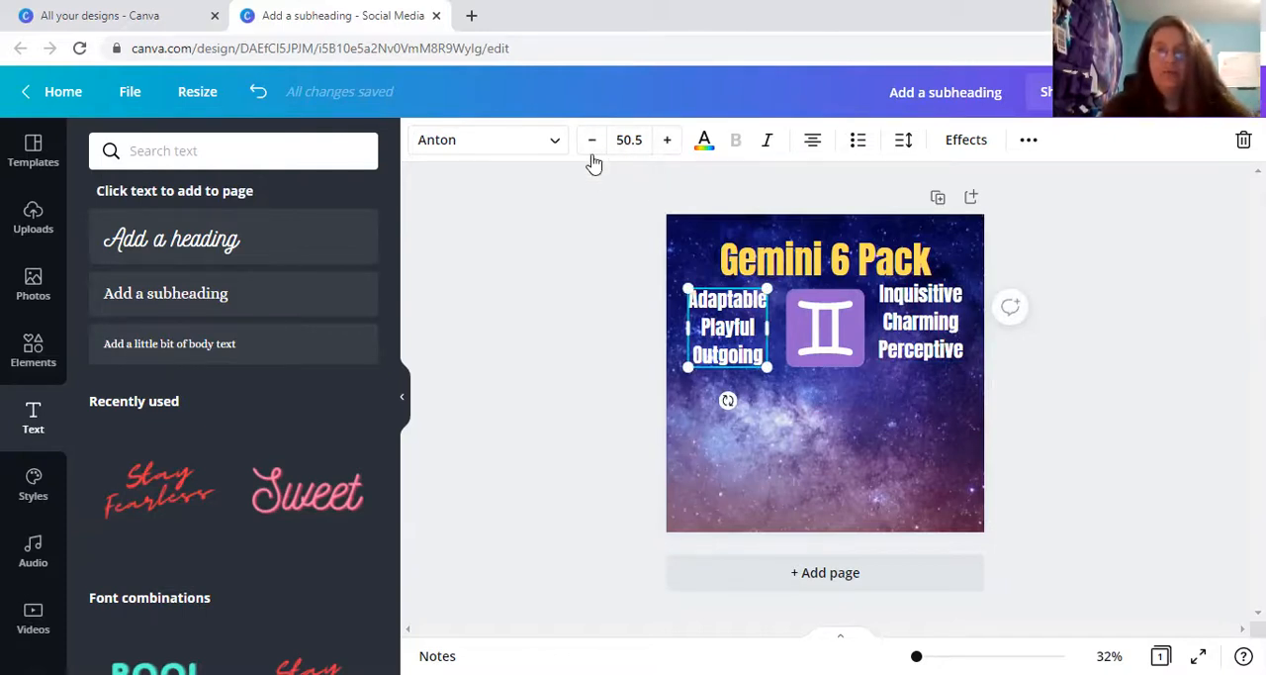
click(908, 335)
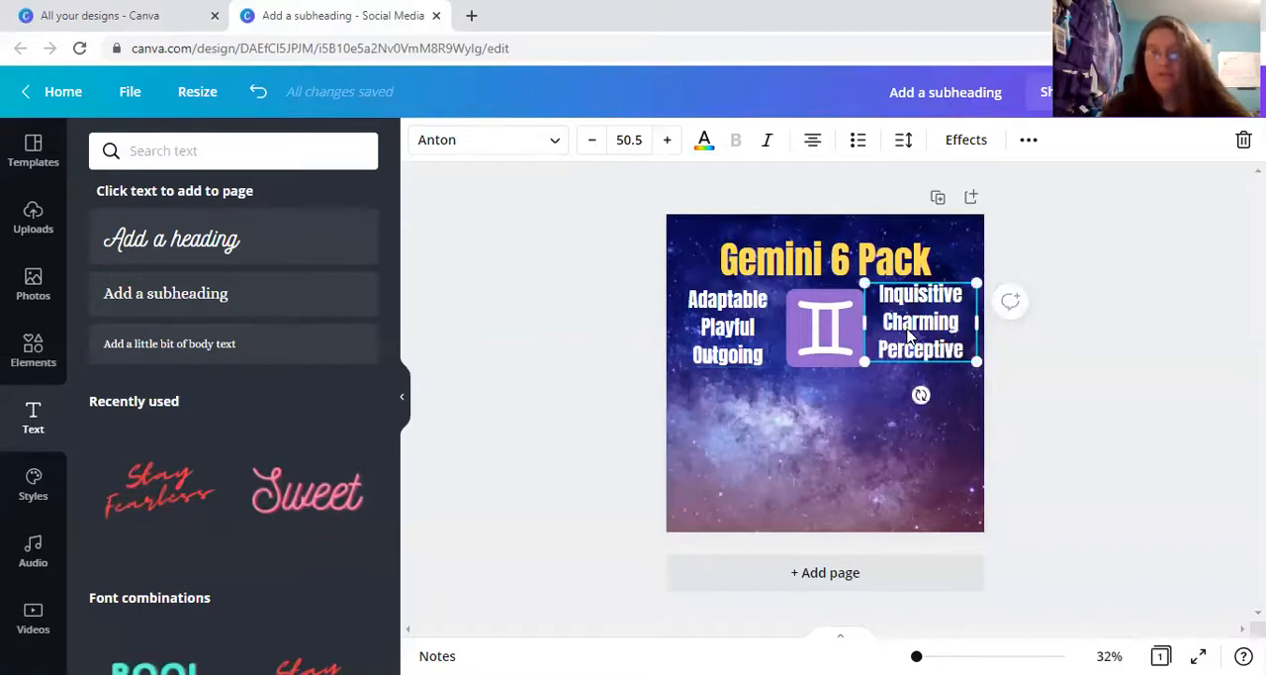
drag(908, 336, 911, 336)
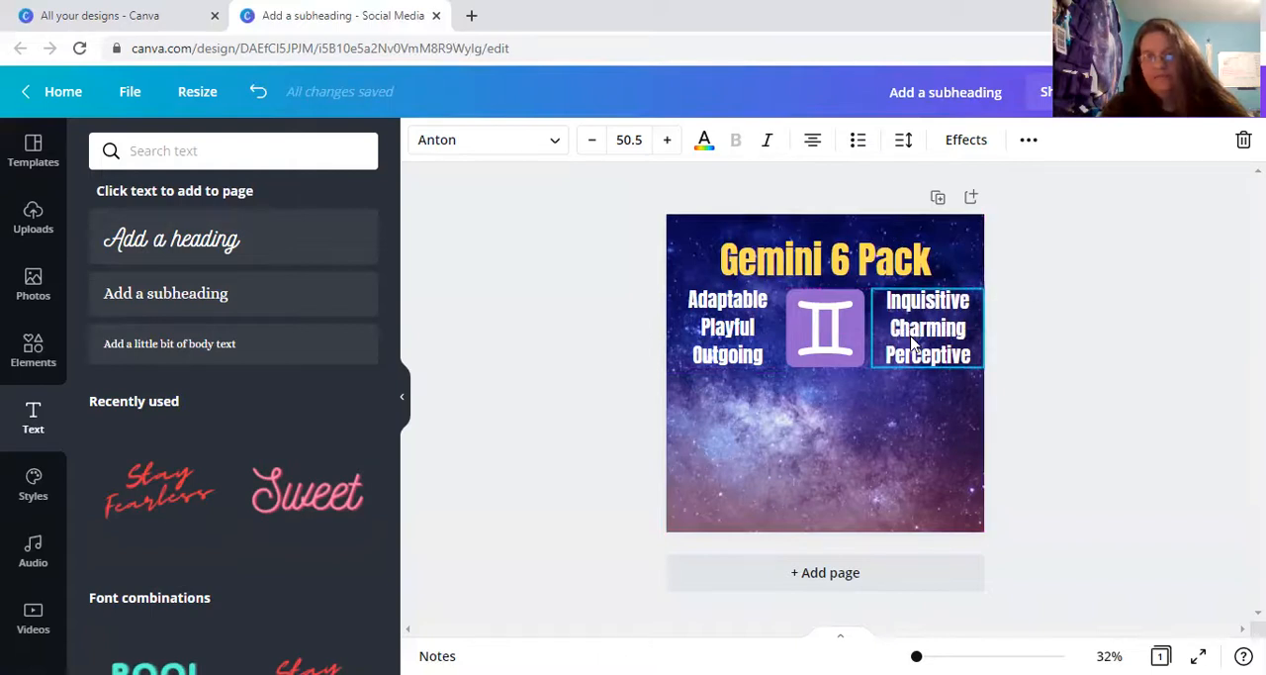
click(590, 338)
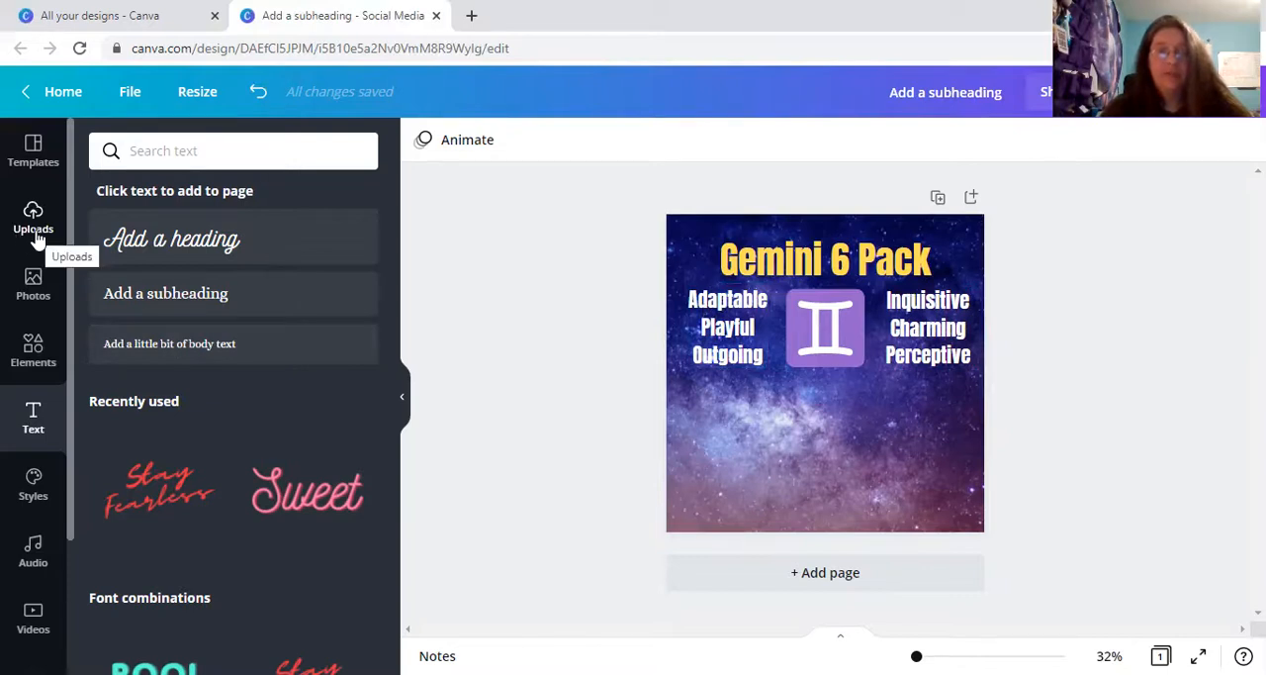
Add a subheading below the Gemini symbol and replace its placeholder text with "May 20th - June 19th".
click(136, 306)
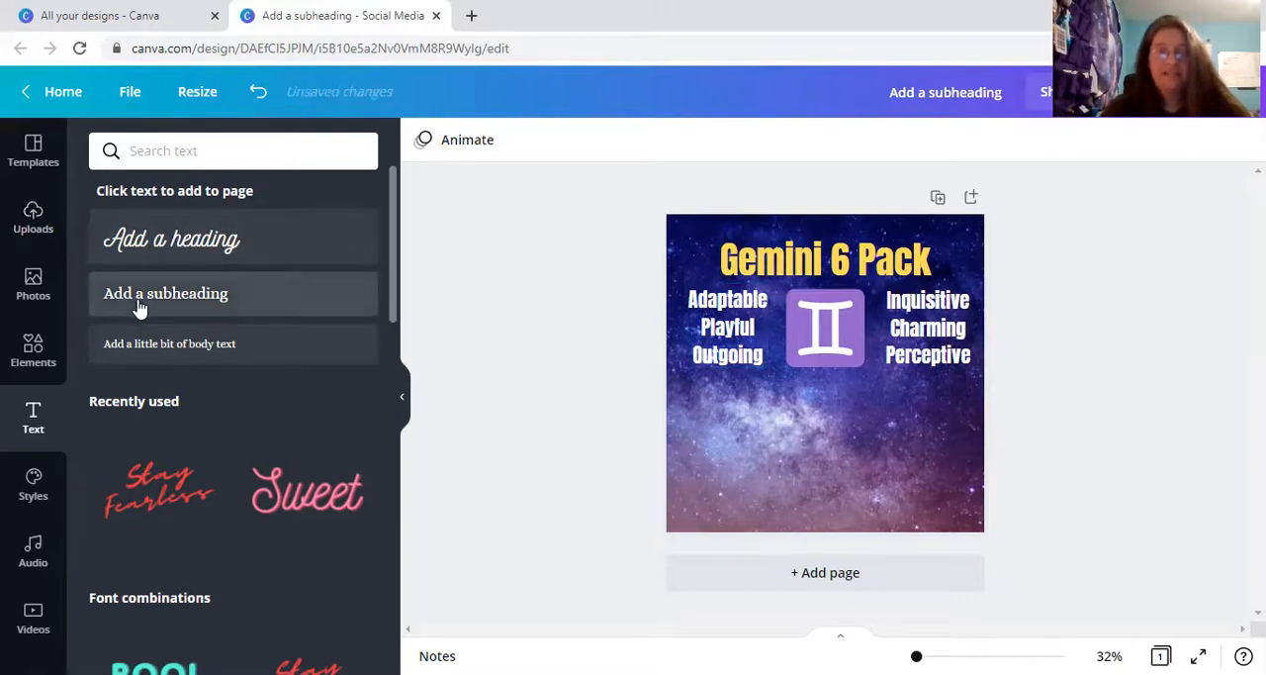
click(567, 368)
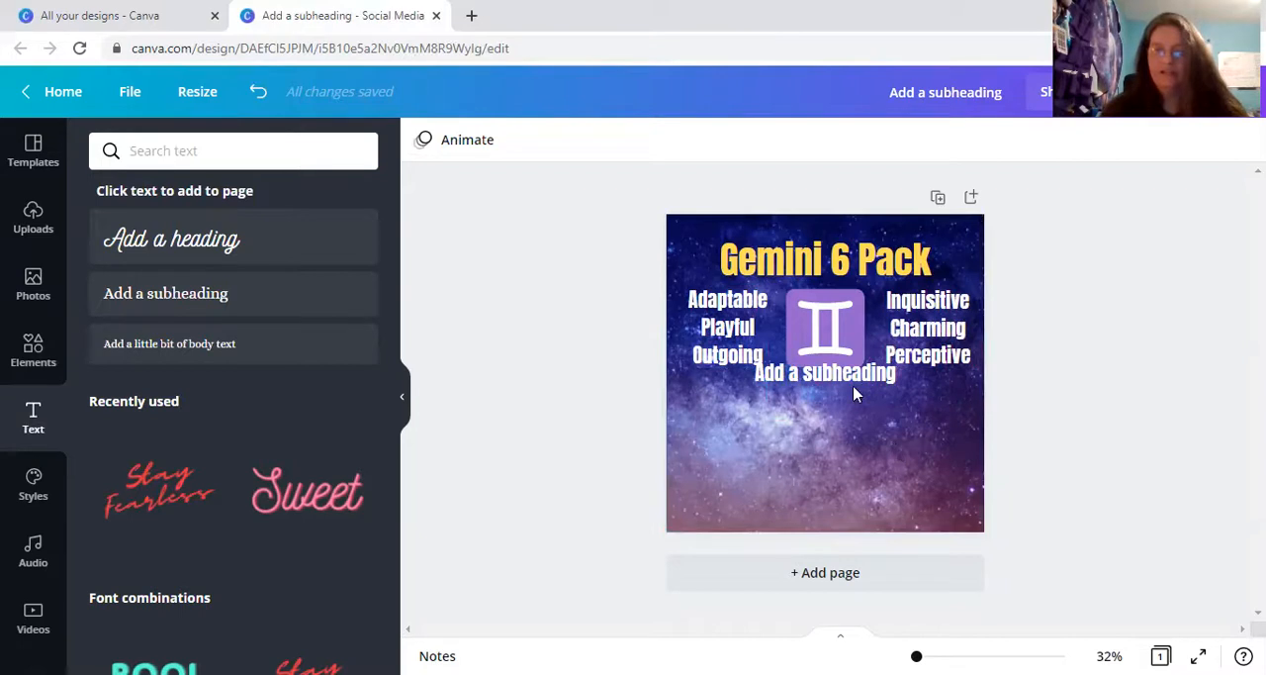
click(893, 374)
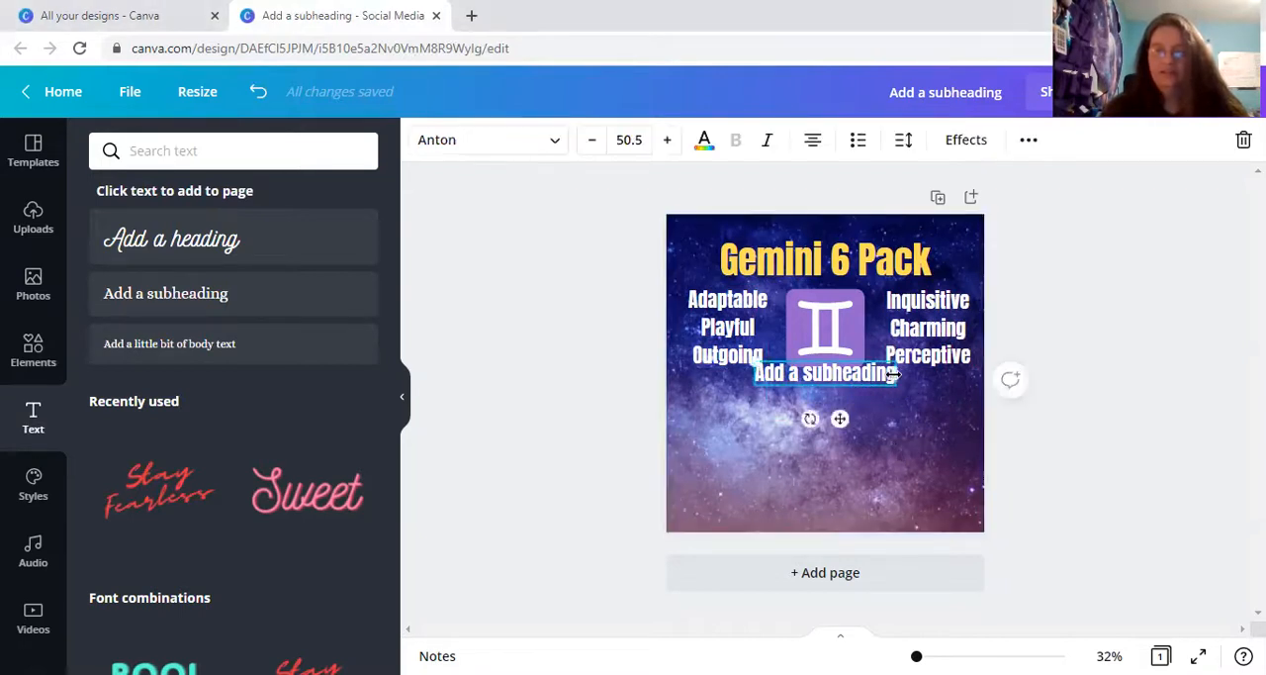
drag(894, 374, 915, 376)
double_click(908, 379)
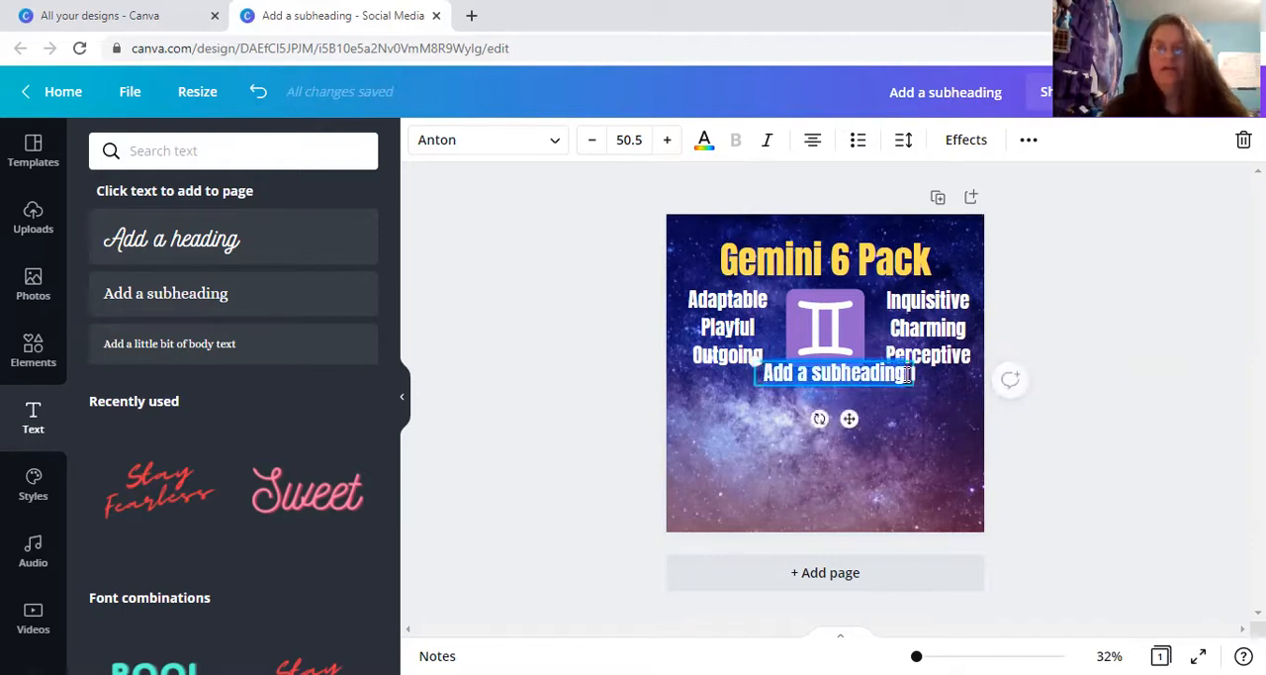
text(May 20t)
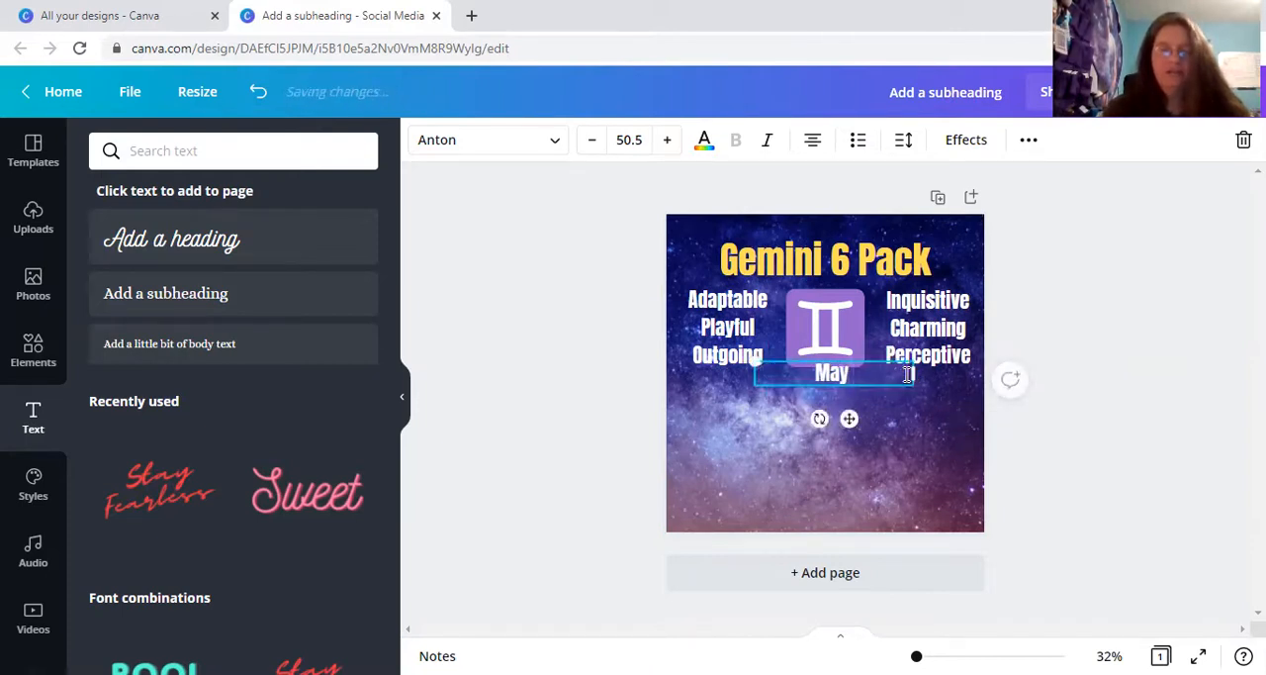
text(h)
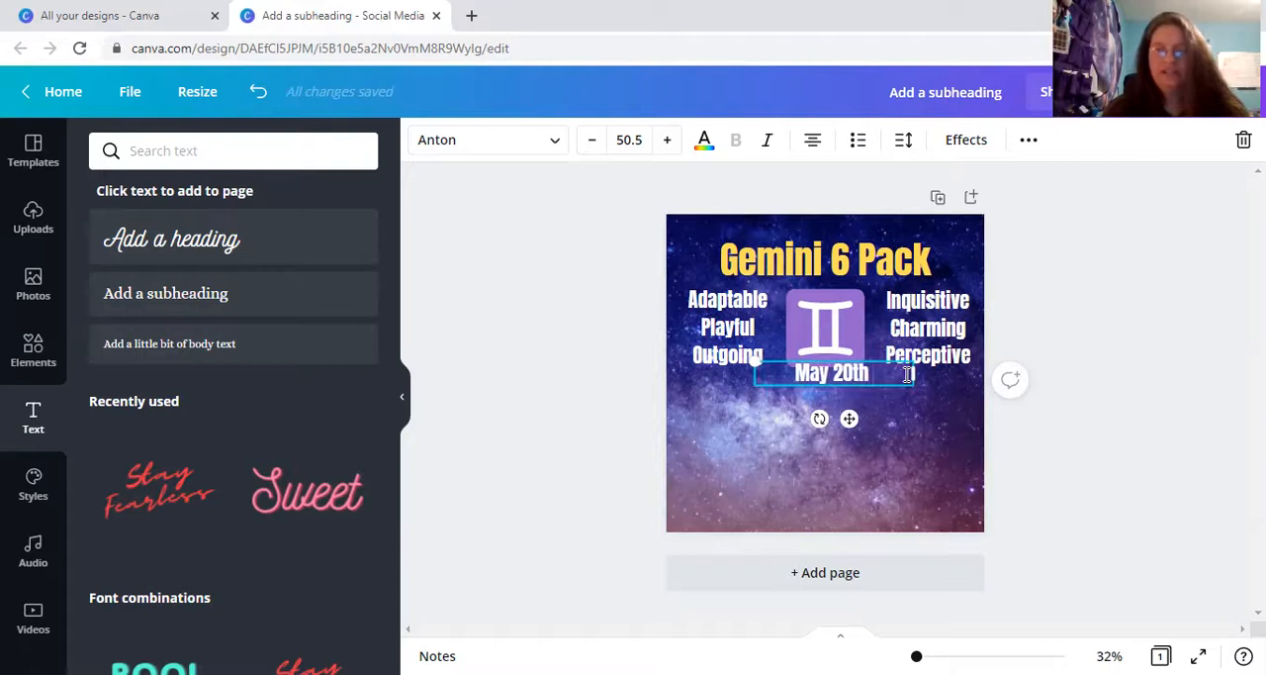
text( - June)
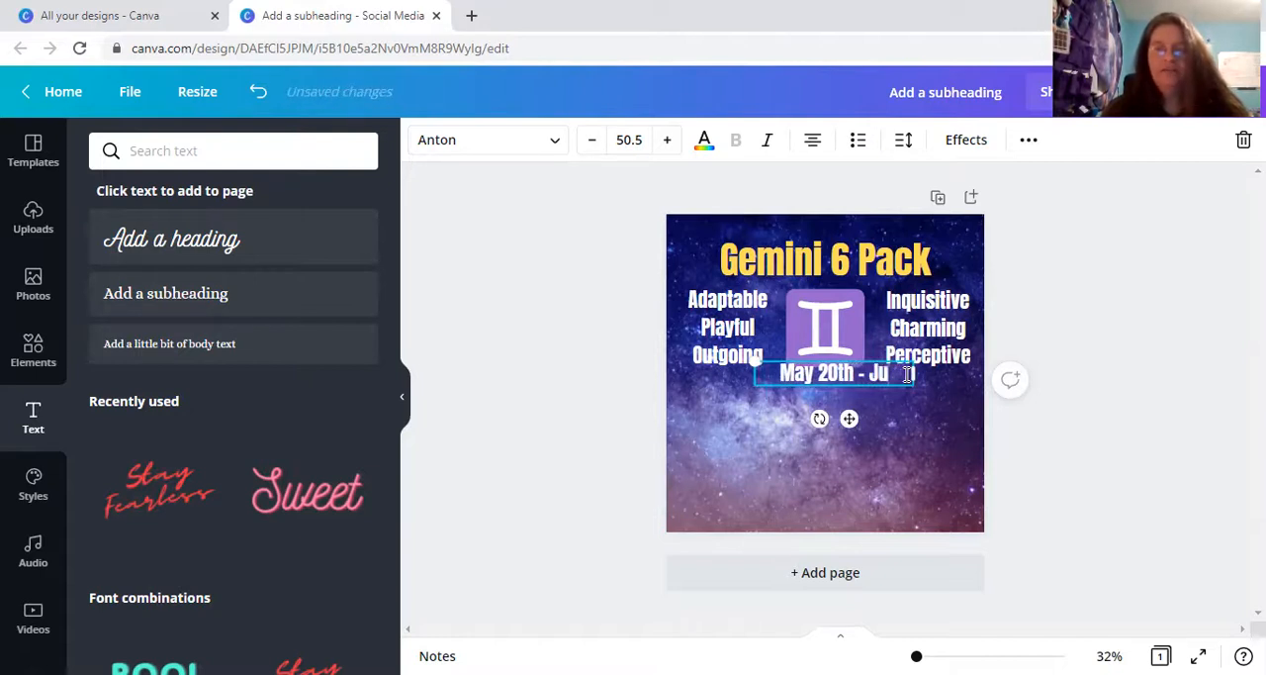
text( 19th)
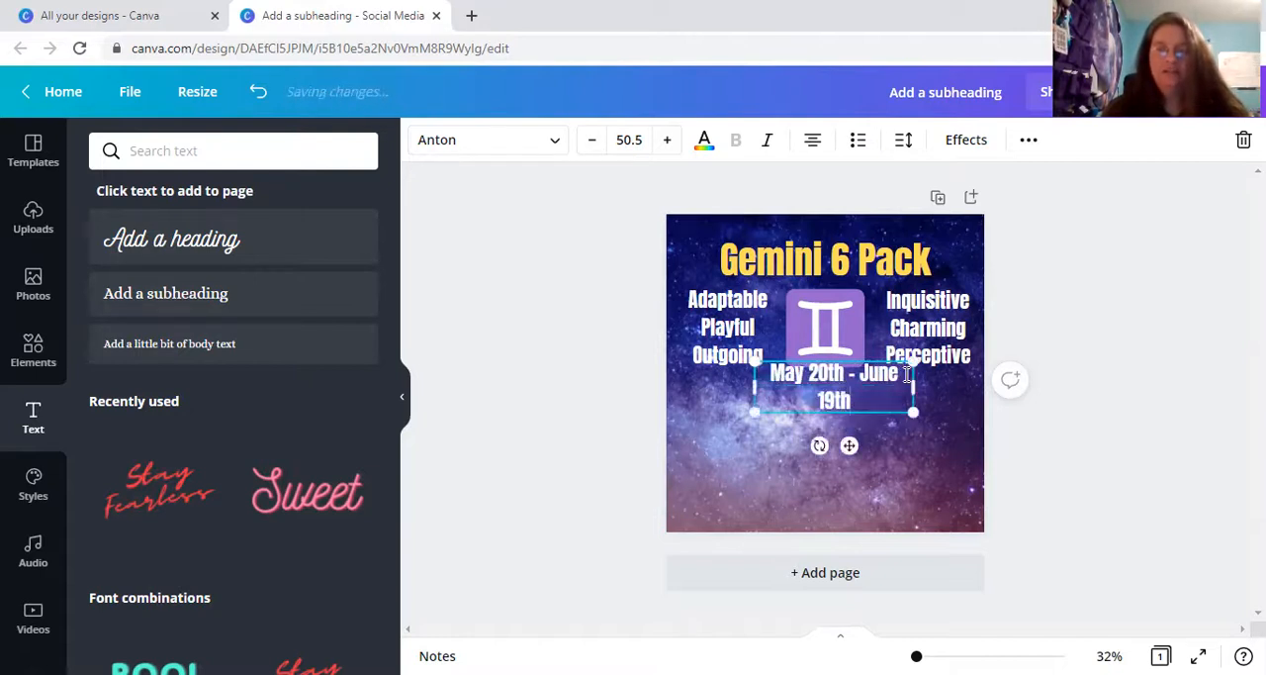
Widen the date text to fit on one line, center it just below the Gemini symbol, and color it the title's yellow.
drag(917, 386, 939, 386)
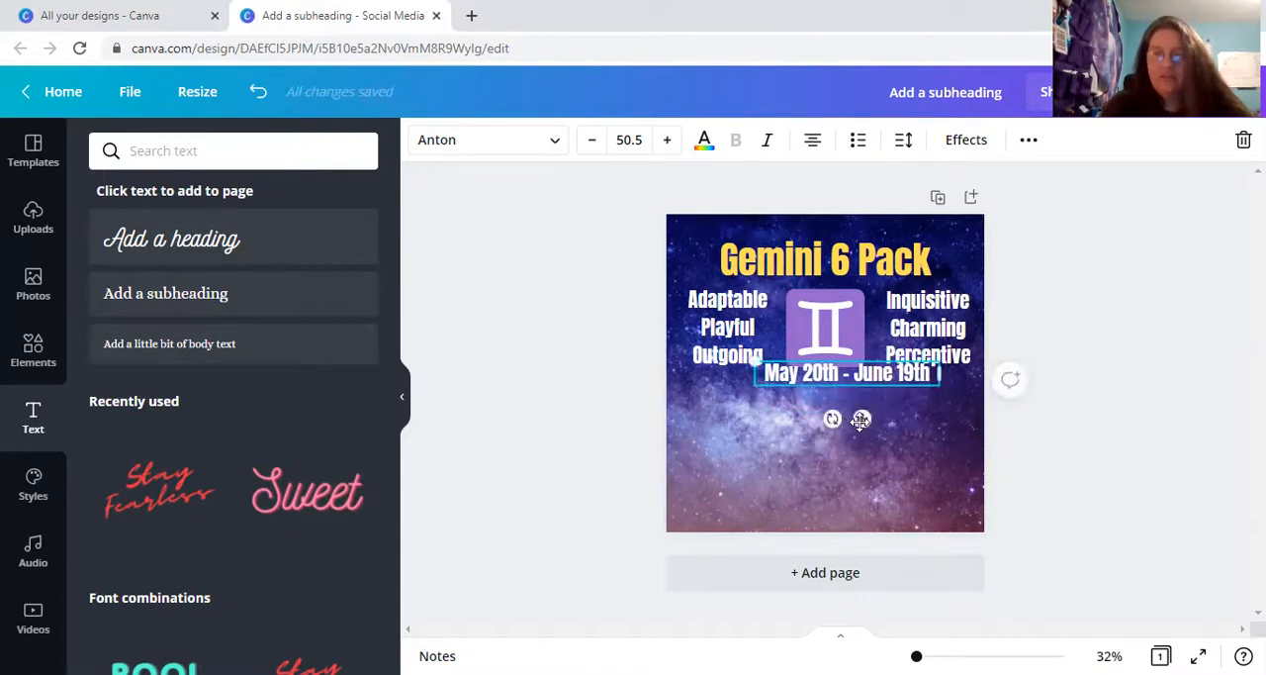
drag(863, 420, 838, 433)
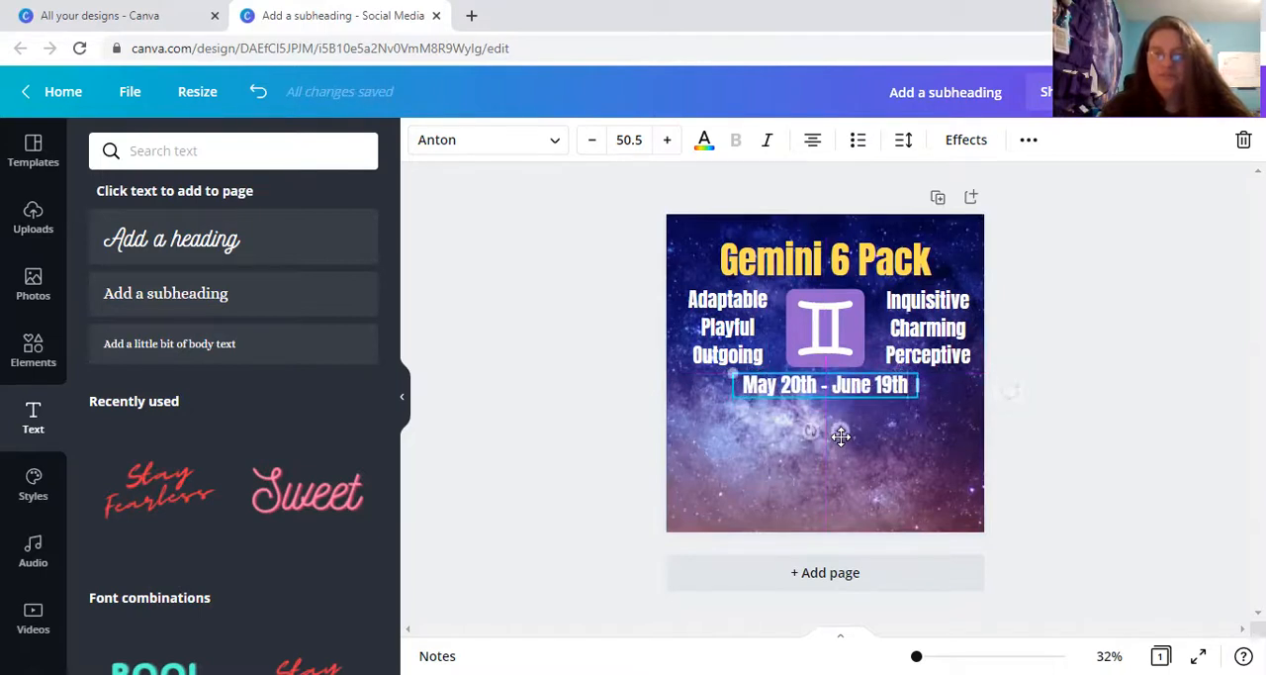
click(701, 146)
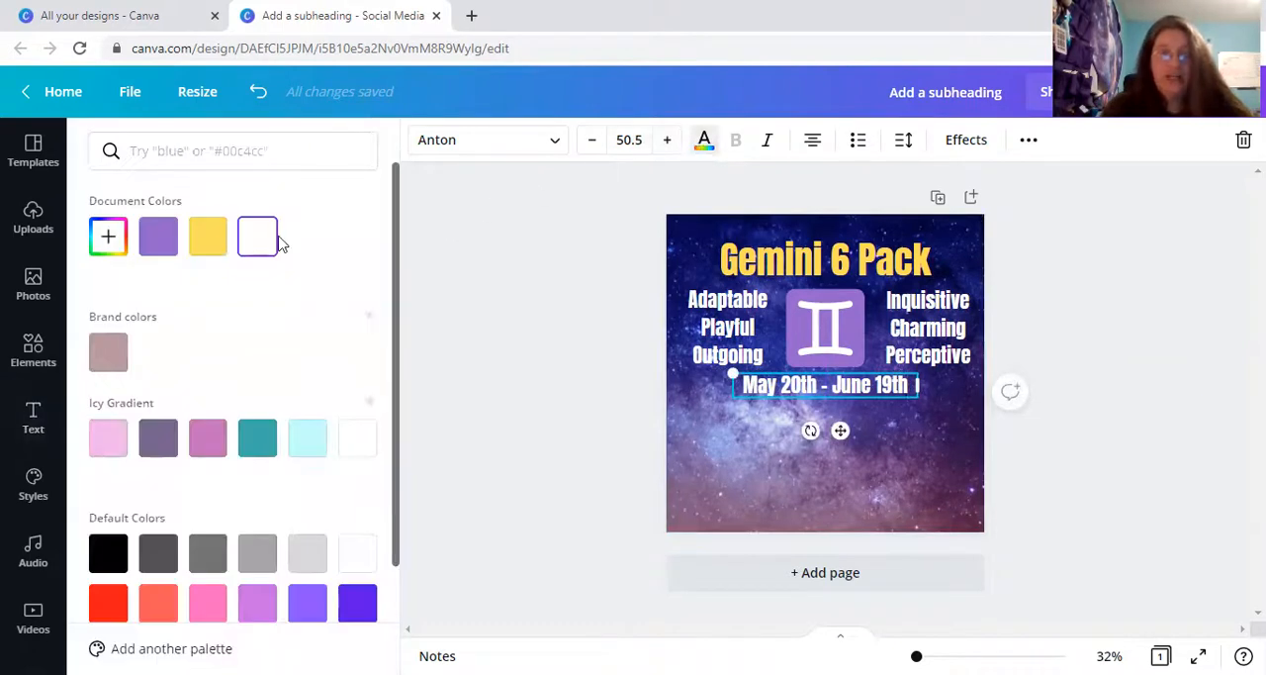
click(210, 237)
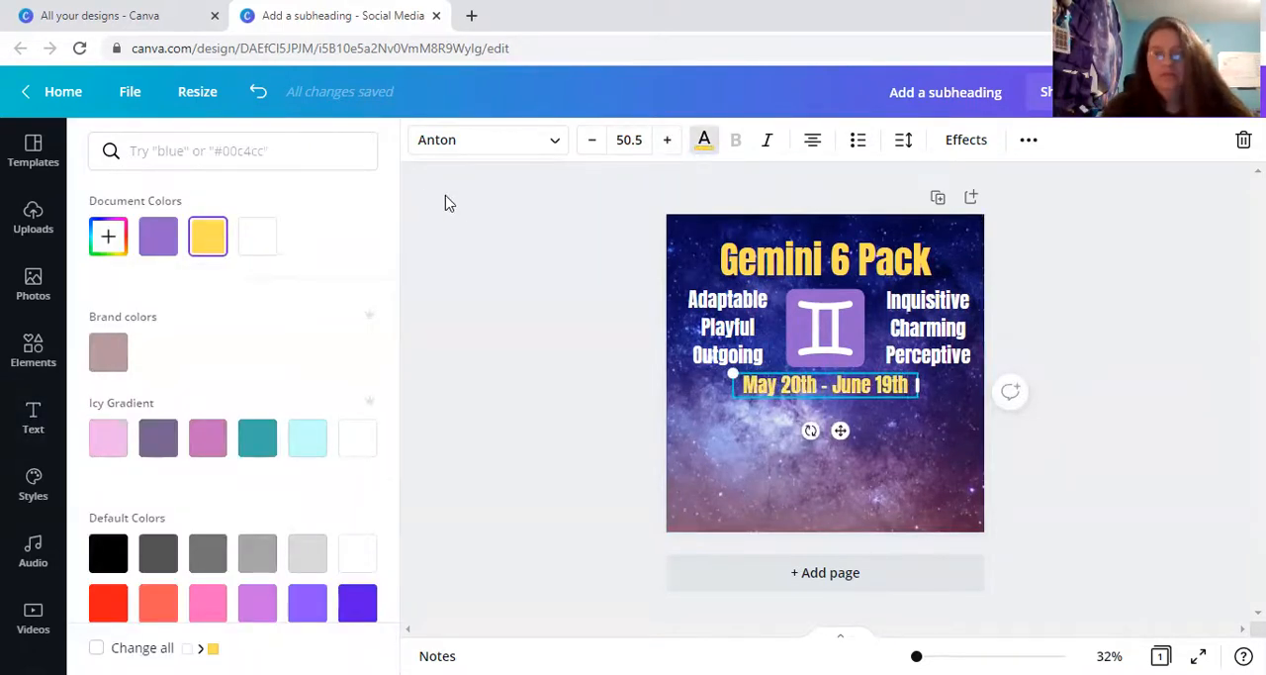
click(477, 213)
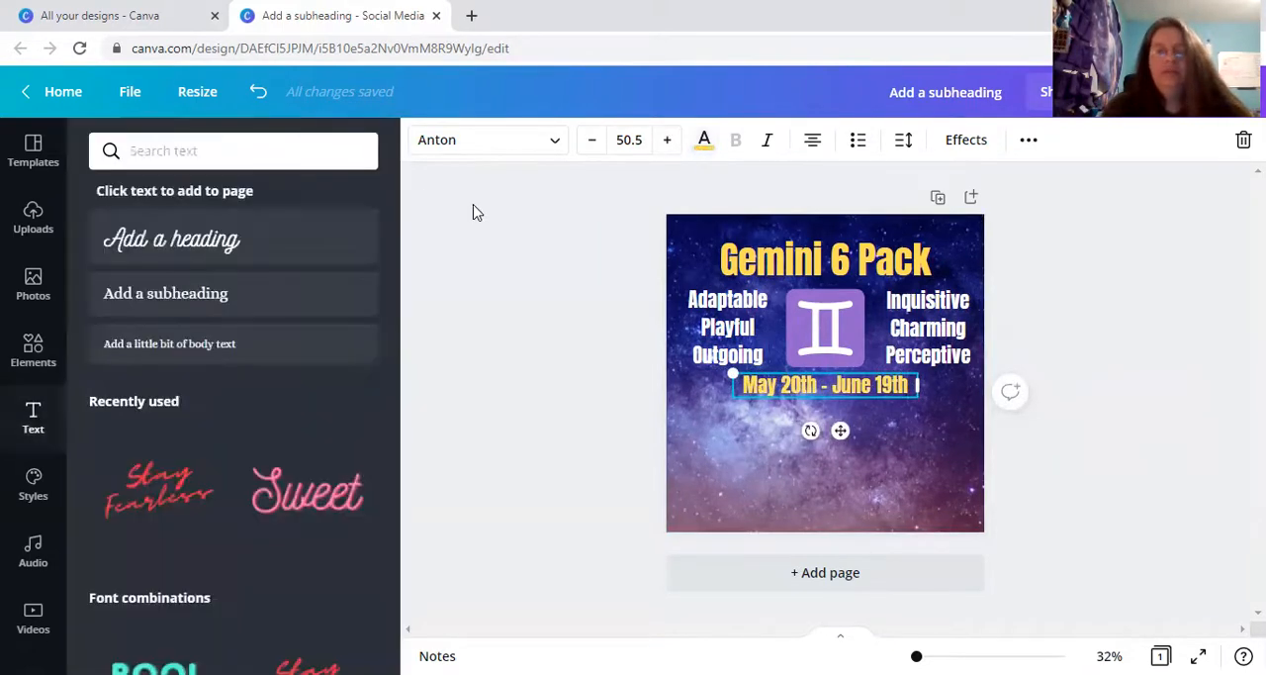
click(539, 333)
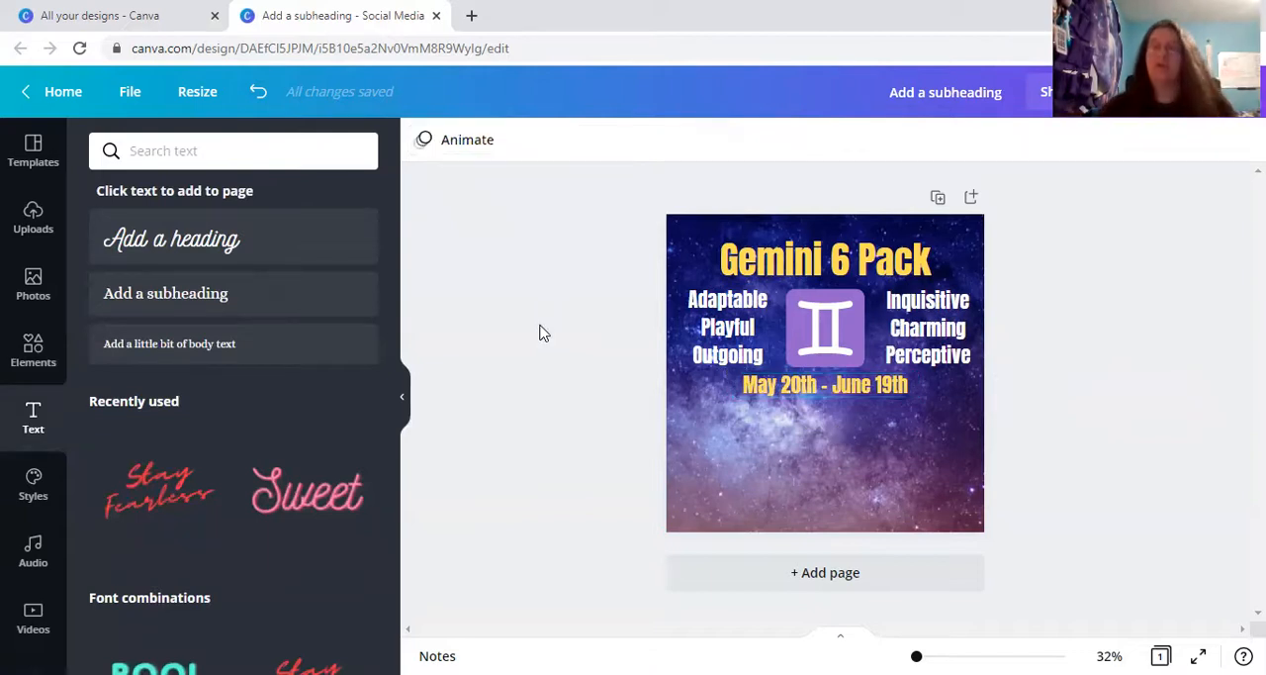
Search the uploads for "Luna", add the first blue wax bar image, and shrink it into place at the design's left edge below the date.
click(30, 216)
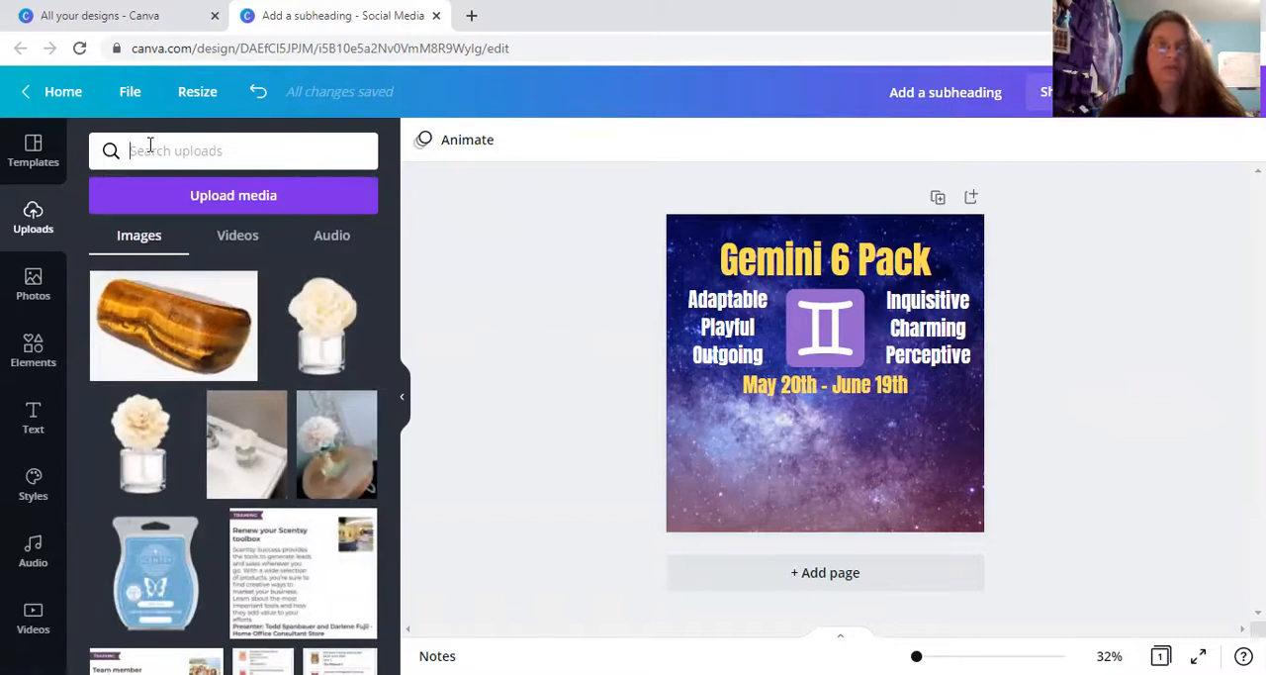
text(Luna)
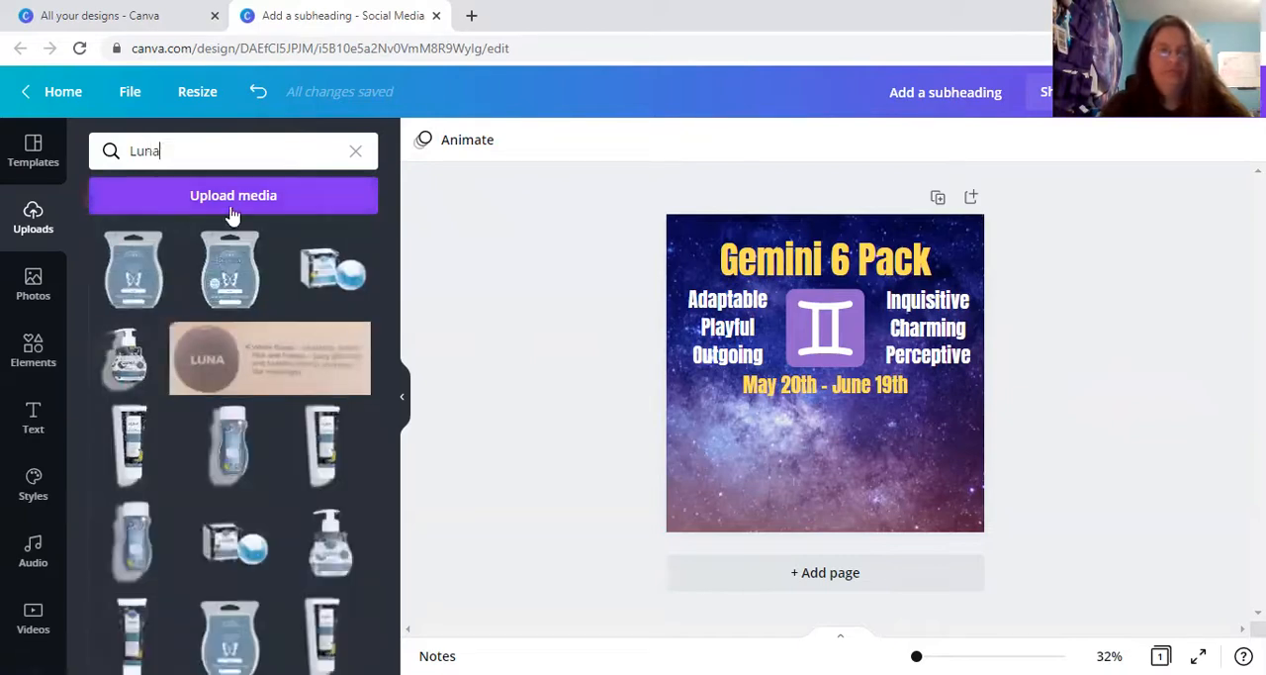
click(146, 276)
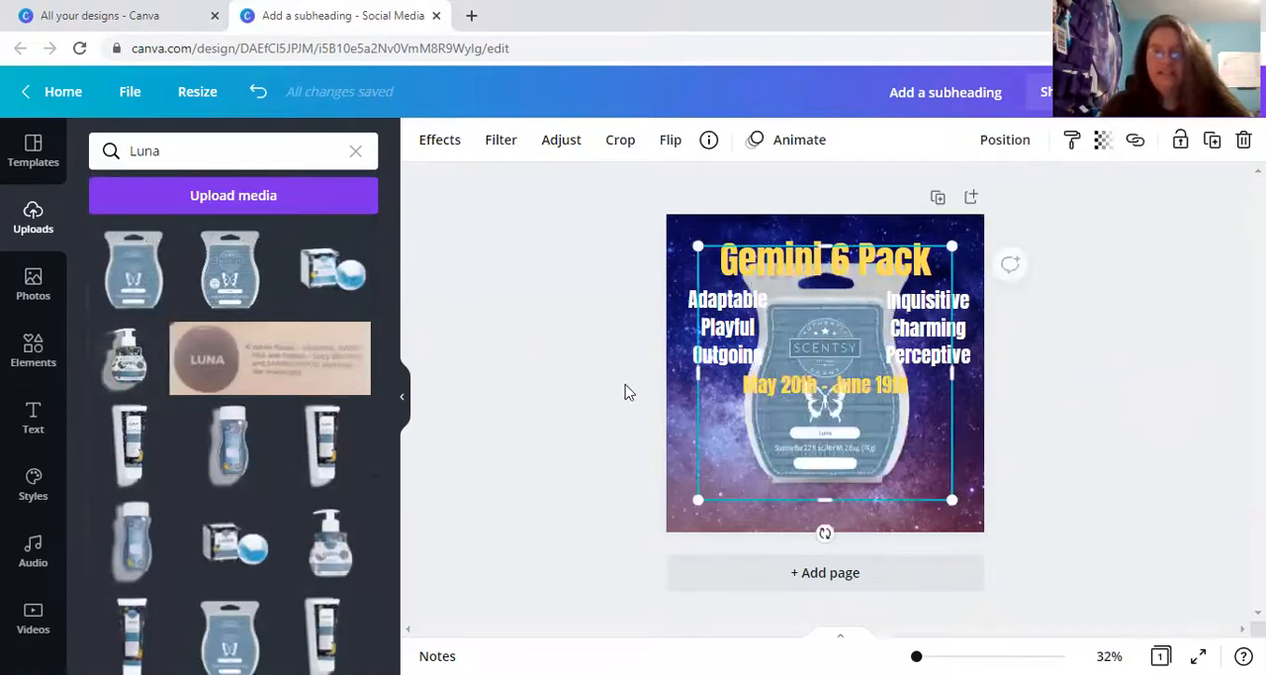
drag(704, 254, 704, 437)
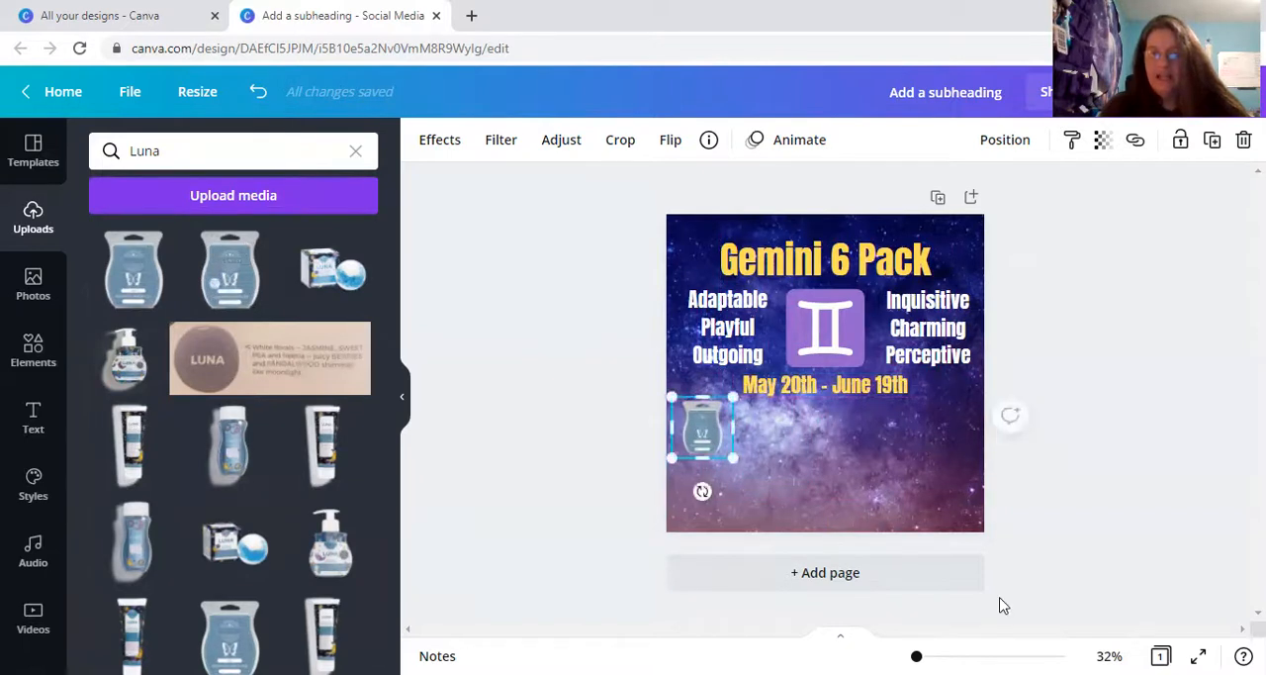
Search the uploads for "Coconut Lemongra" and add the first yellow Coconut Lemongrass bar image to the design.
drag(916, 655, 922, 656)
drag(921, 656, 921, 656)
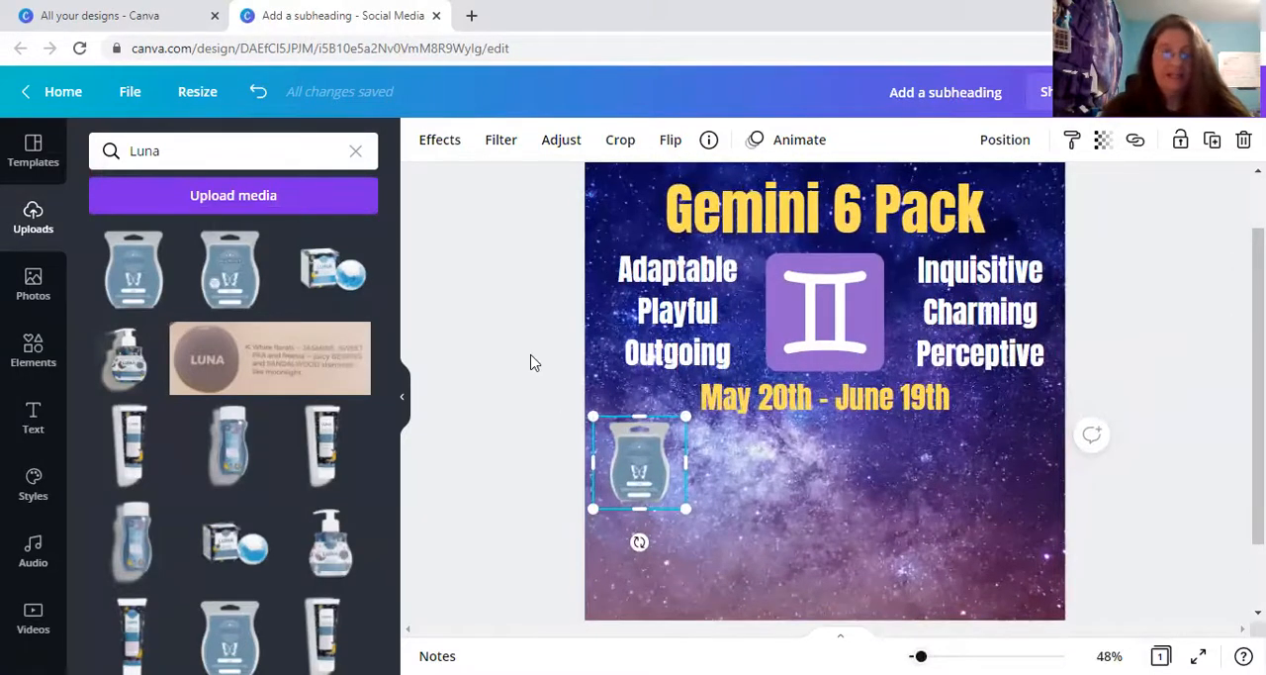
click(355, 157)
text(coconut )
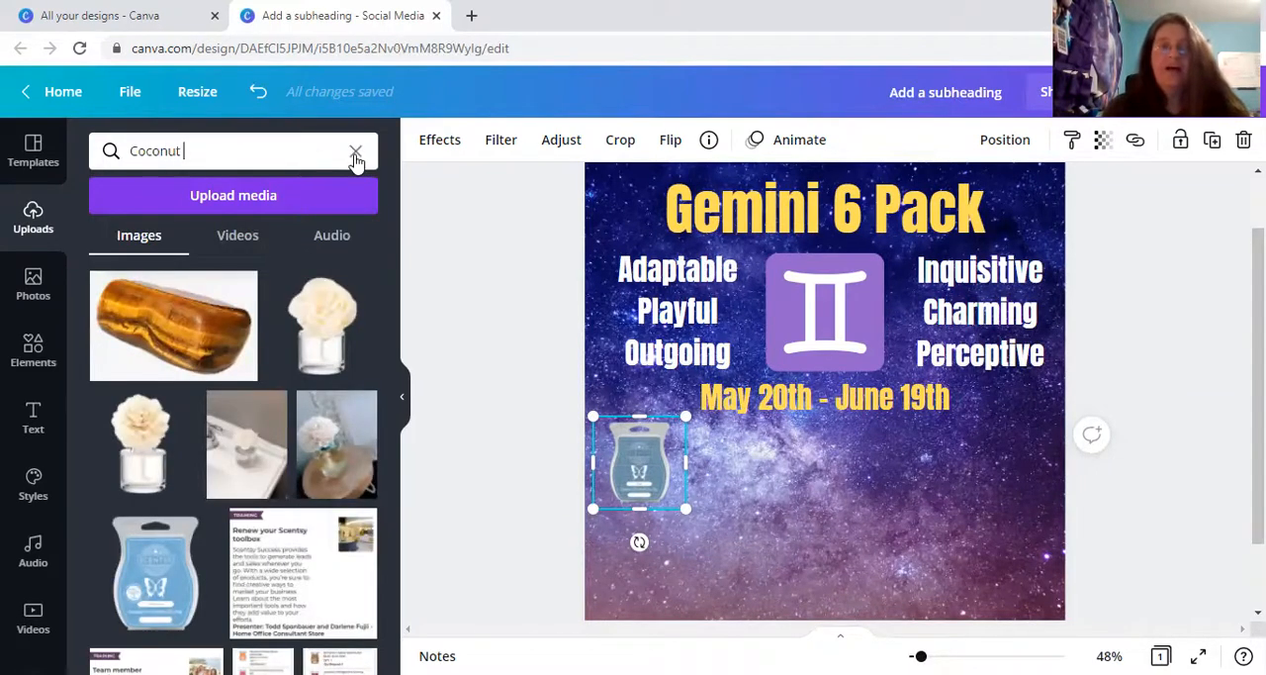
text(Lemongra)
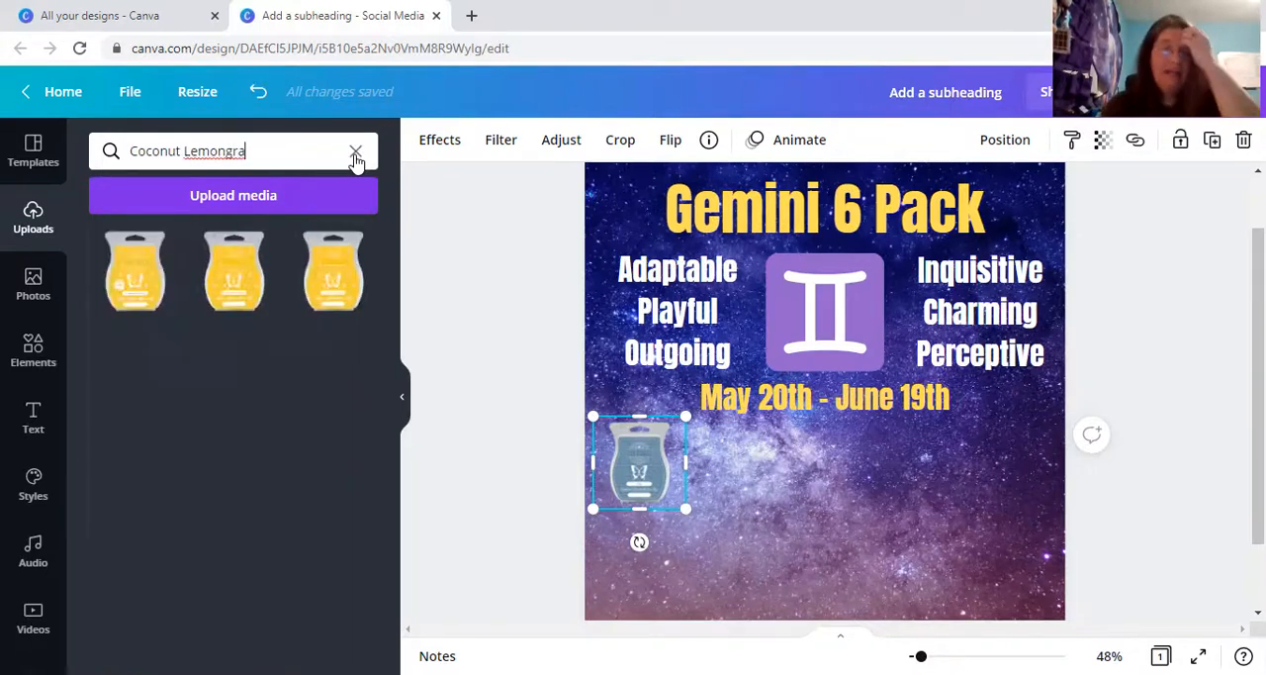
click(149, 275)
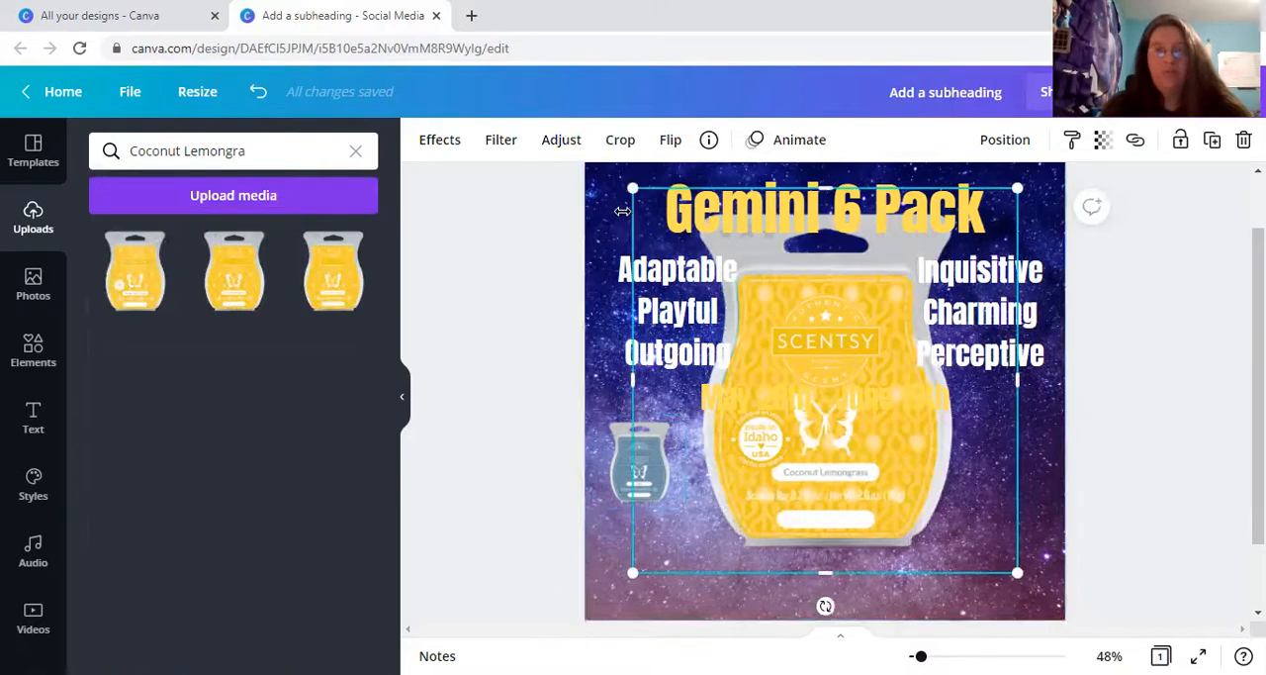